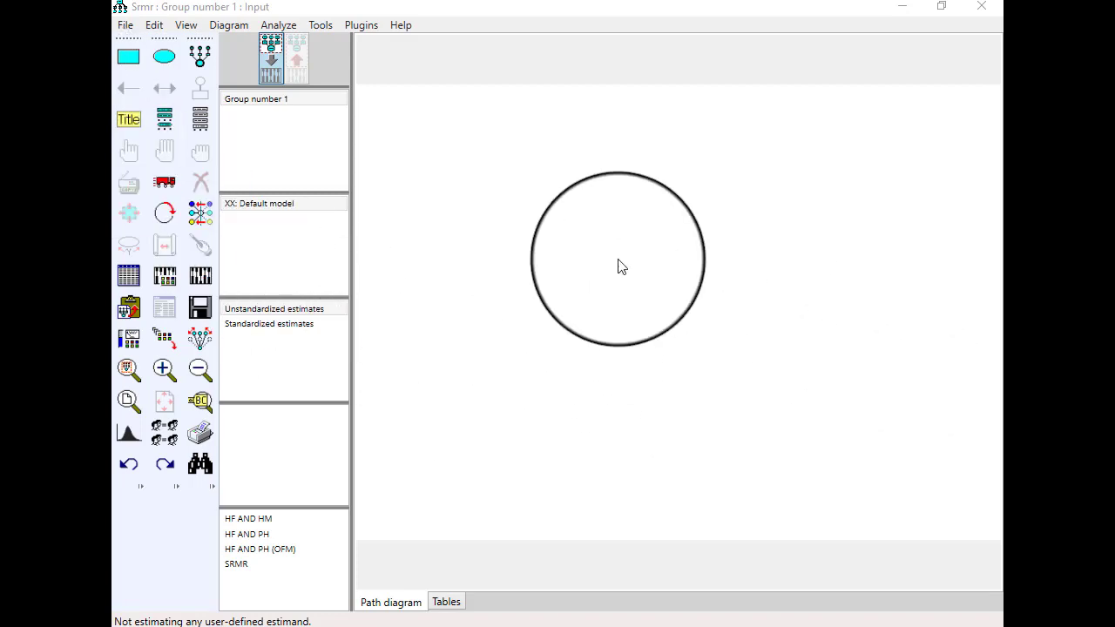
- Attach SPSS file for analysis.AZ.sav from Desktop > Data as the model's data file
click(128, 277)
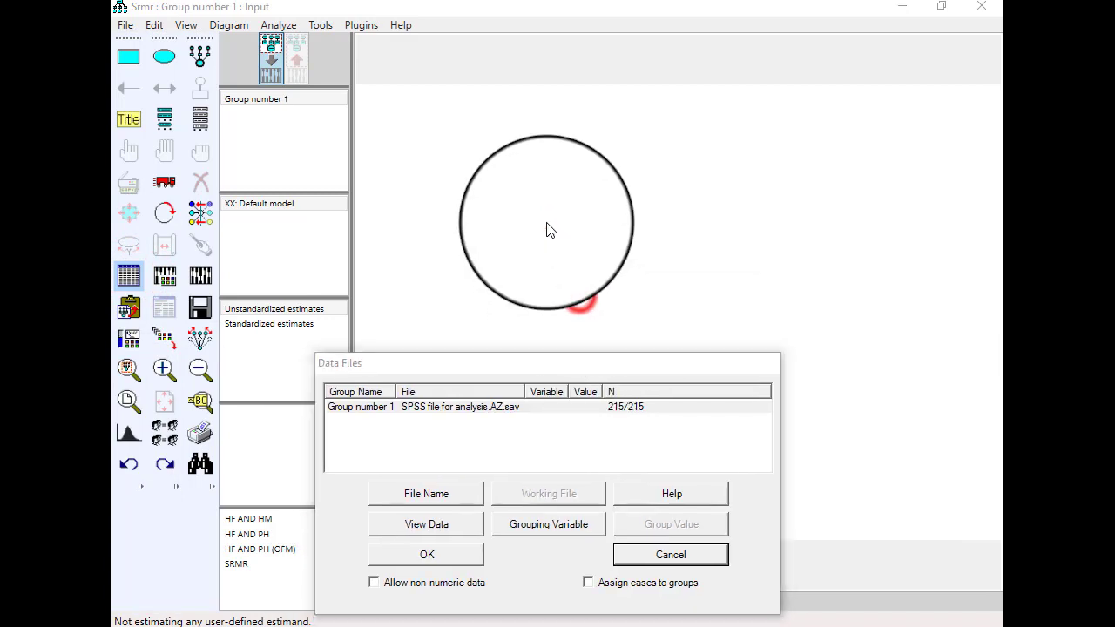
click(429, 493)
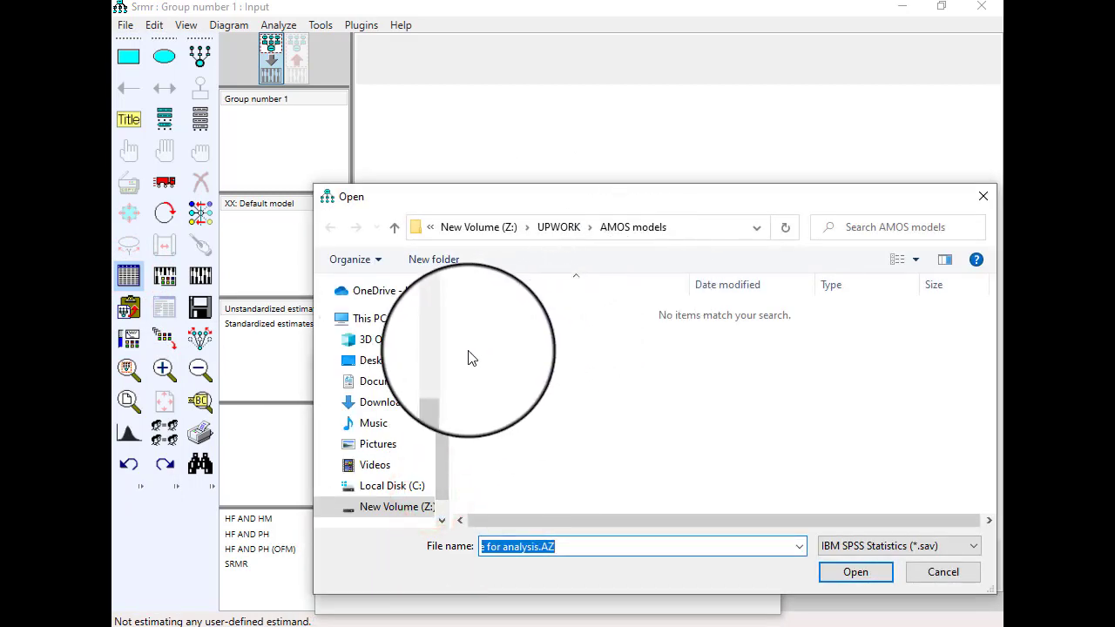
click(387, 359)
double_click(521, 310)
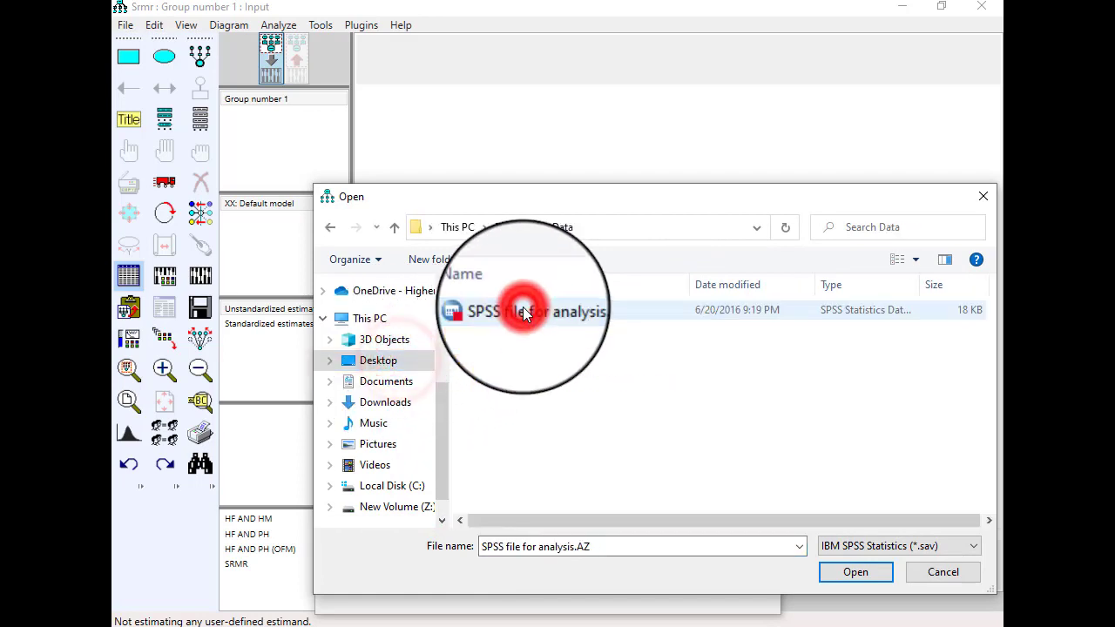
double_click(519, 310)
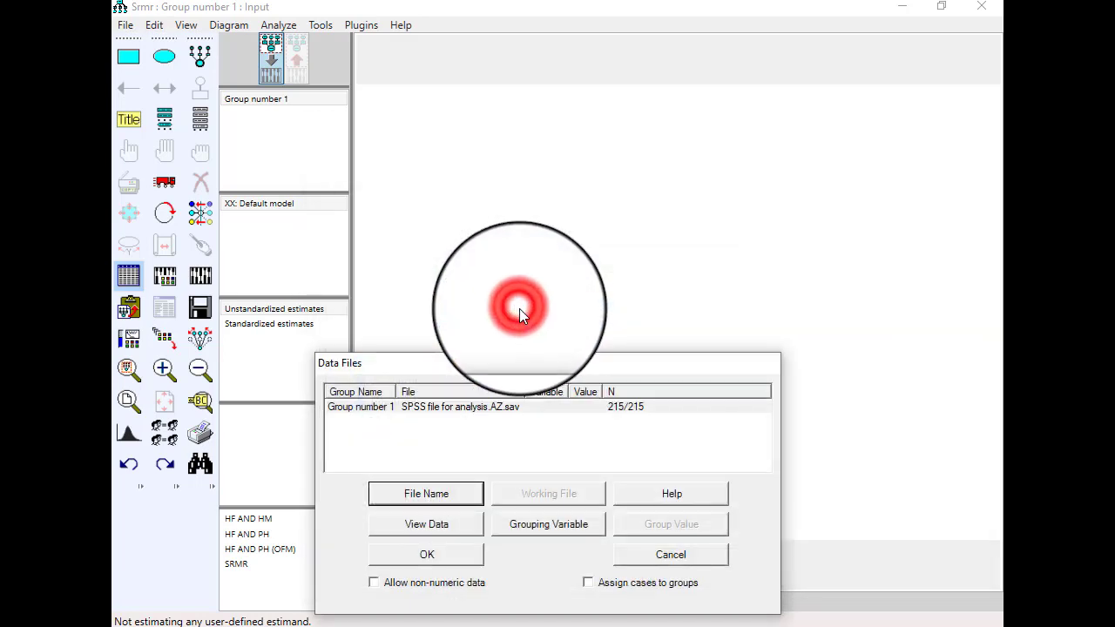
click(457, 554)
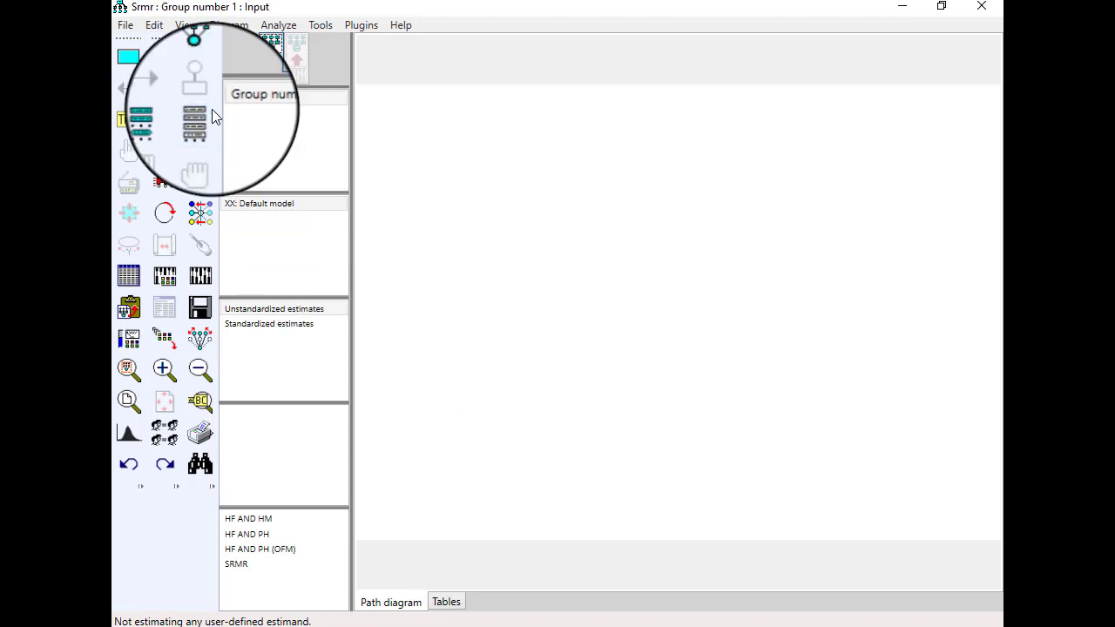
- Draw a latent factor ellipse near the canvas top and give it five indicators with error terms
click(201, 63)
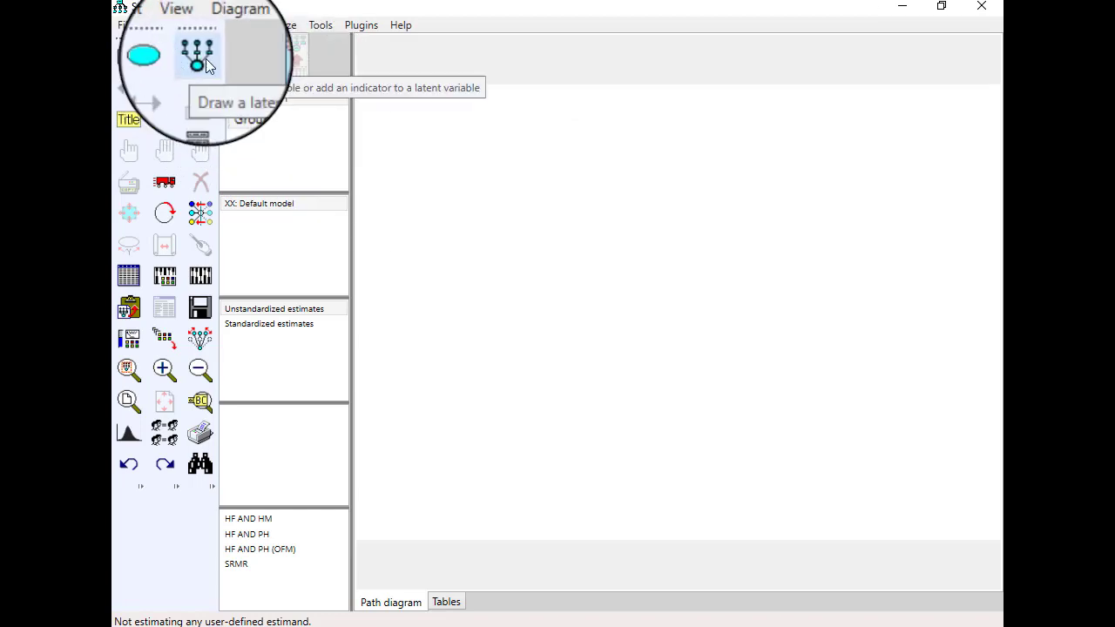
click(199, 58)
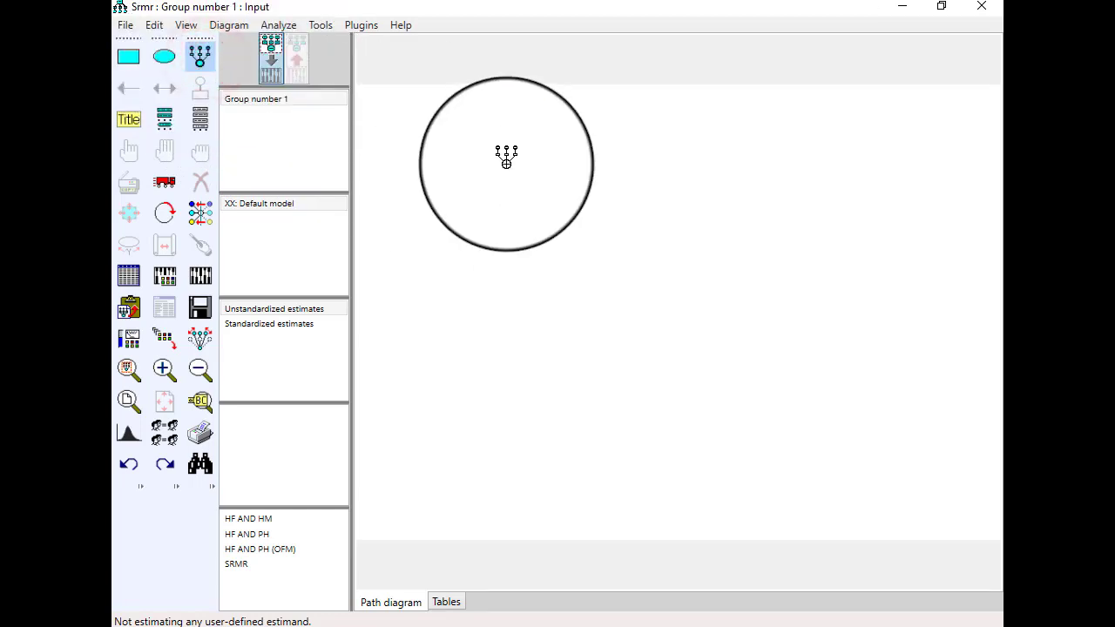
click(506, 162)
drag(511, 168, 541, 200)
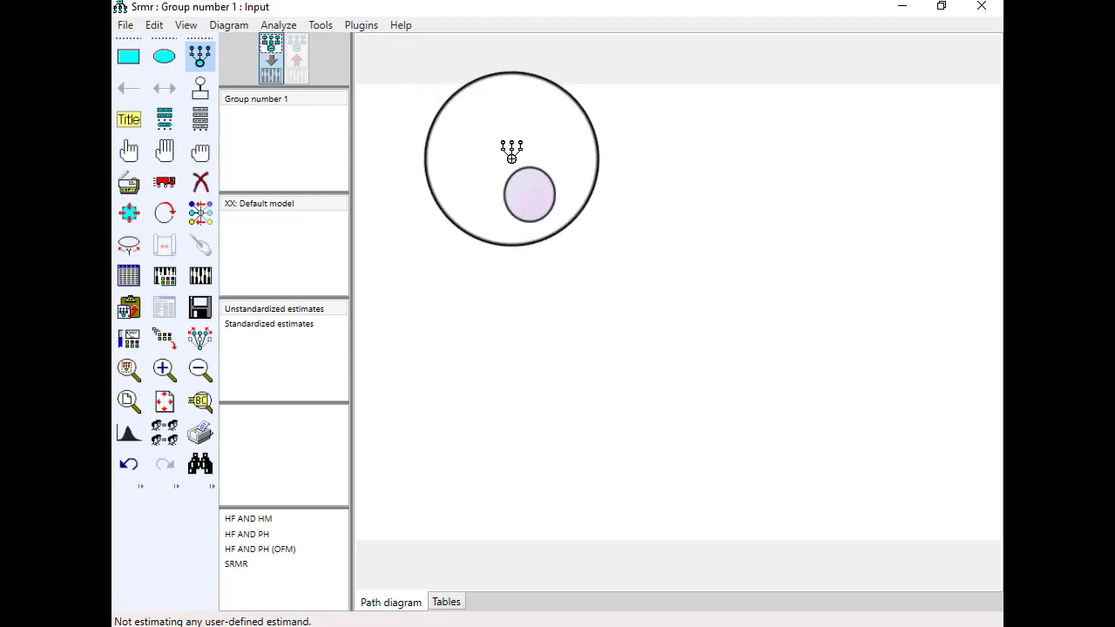
click(524, 176)
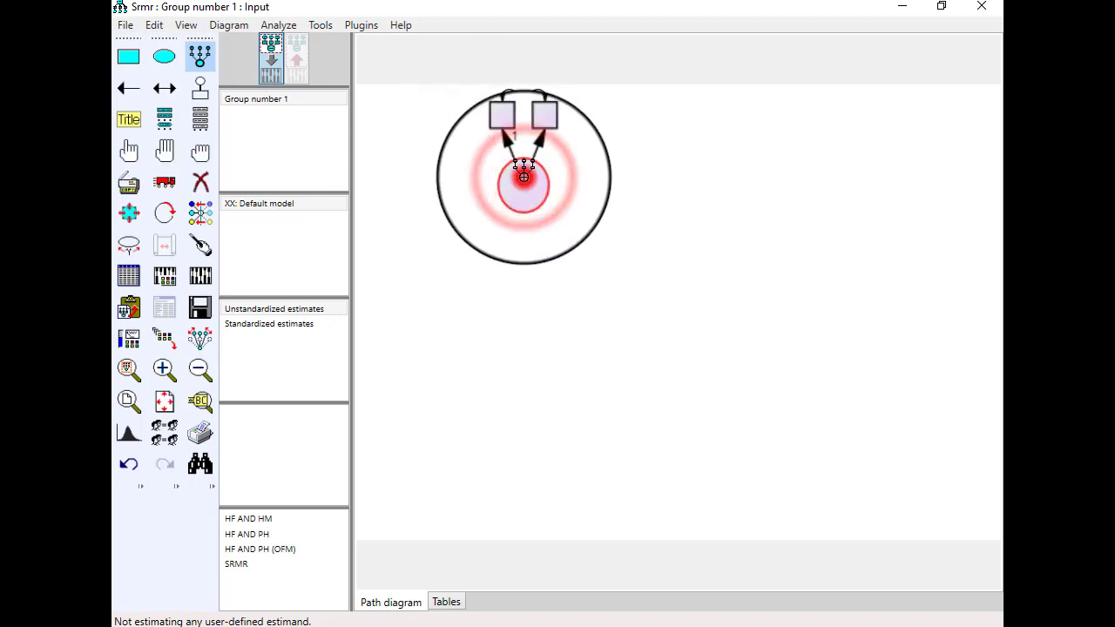
click(523, 176)
click(524, 176)
click(524, 176)
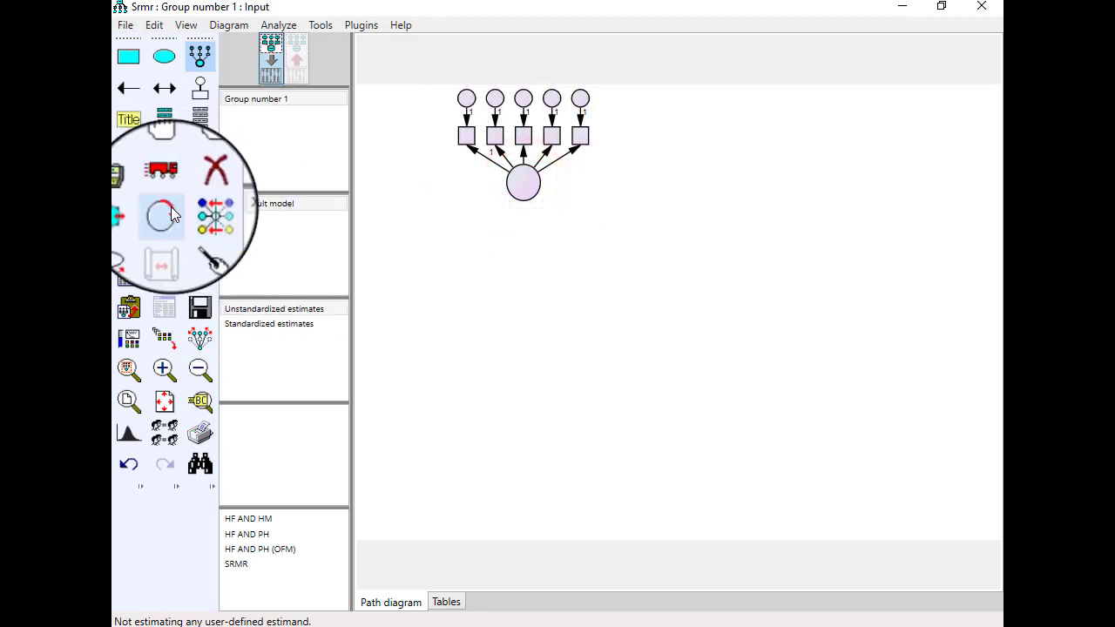
- Rotate the indicators to the factor's left and shift the error circles further left symmetrically
click(165, 213)
click(531, 201)
click(528, 194)
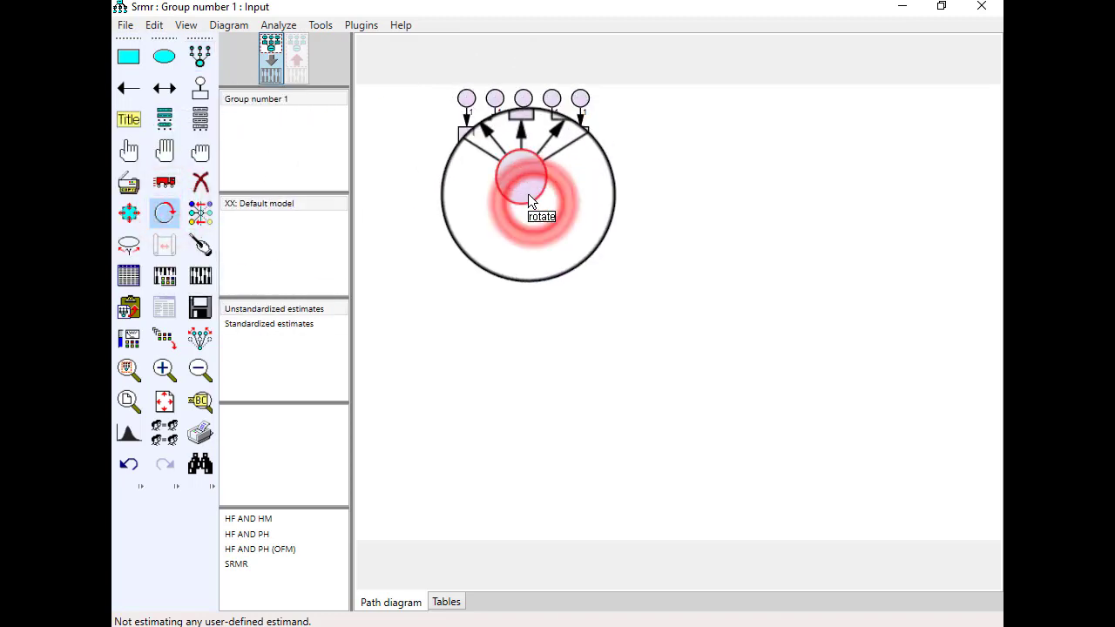
click(528, 194)
click(527, 193)
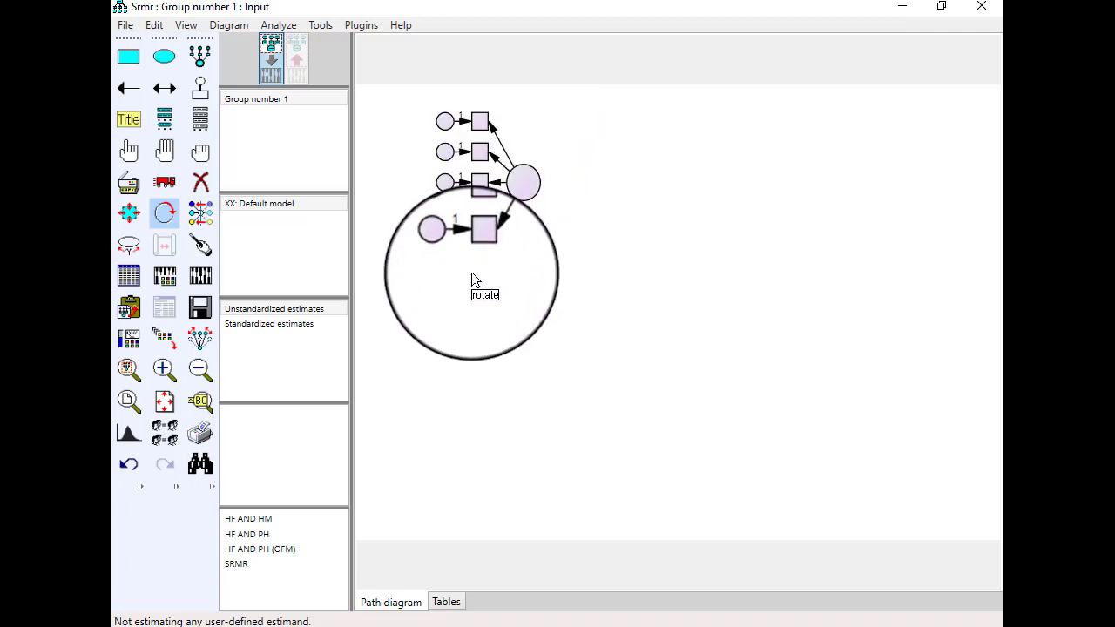
click(170, 181)
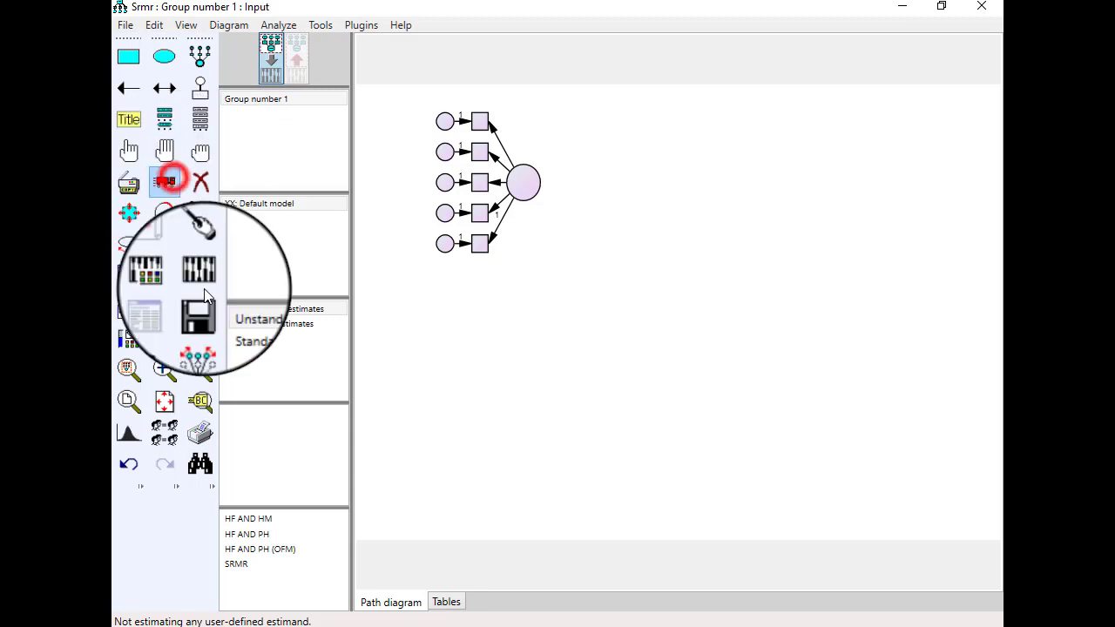
click(197, 344)
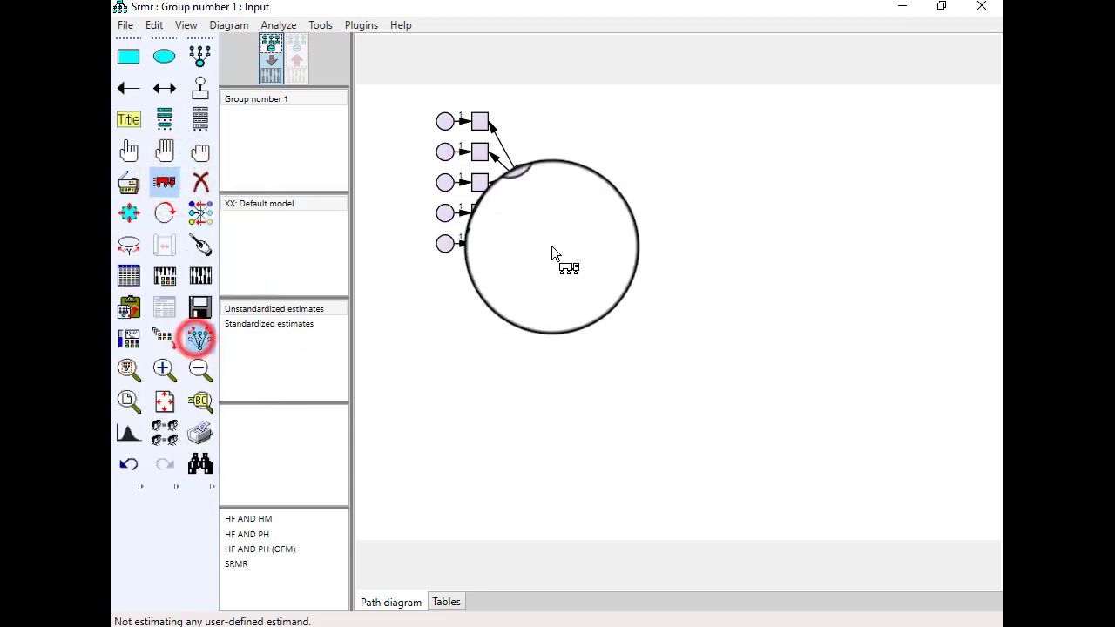
mouse_move(446, 246)
mouse_down()
mouse_move(435, 253)
mouse_move(480, 247)
mouse_move(459, 237)
mouse_up()
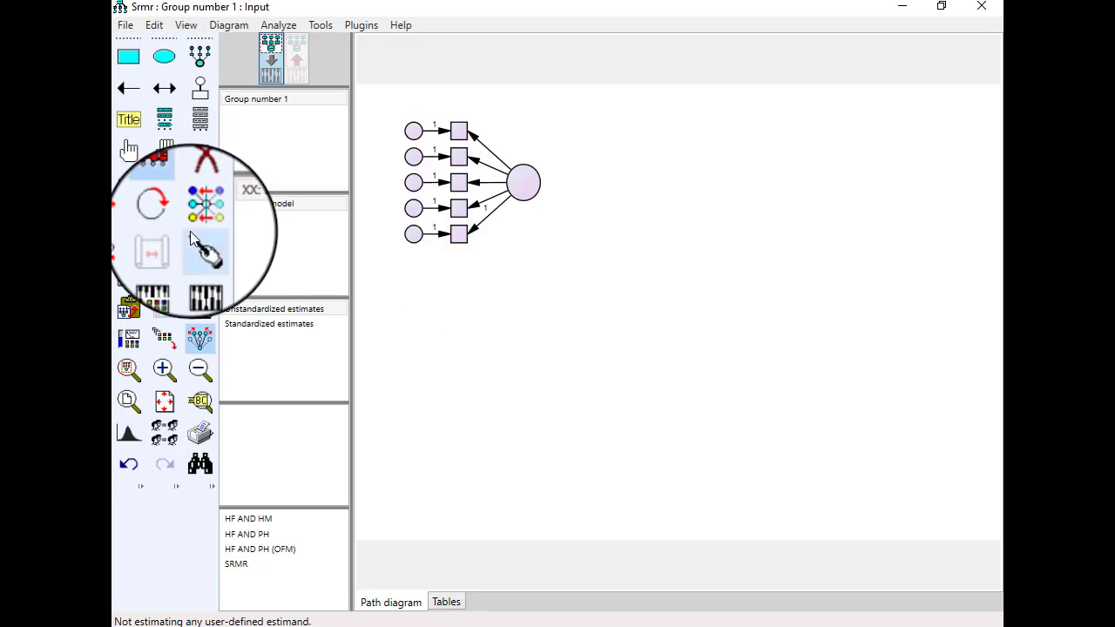
- Assign dataset variables TT1 through TT5 to the five indicator boxes
click(200, 119)
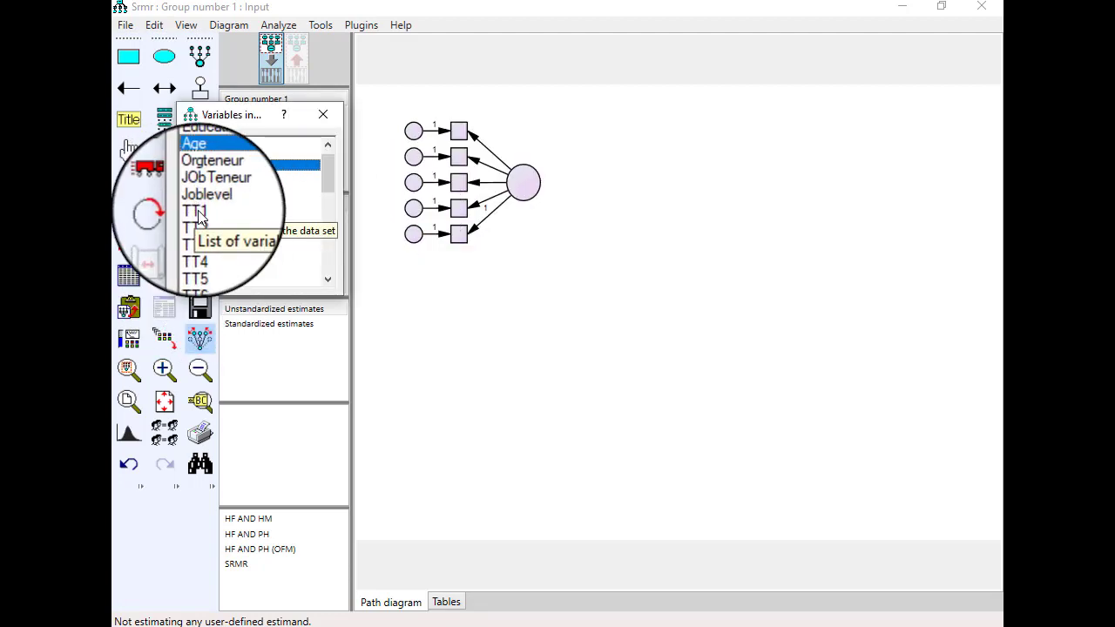
drag(197, 209, 459, 133)
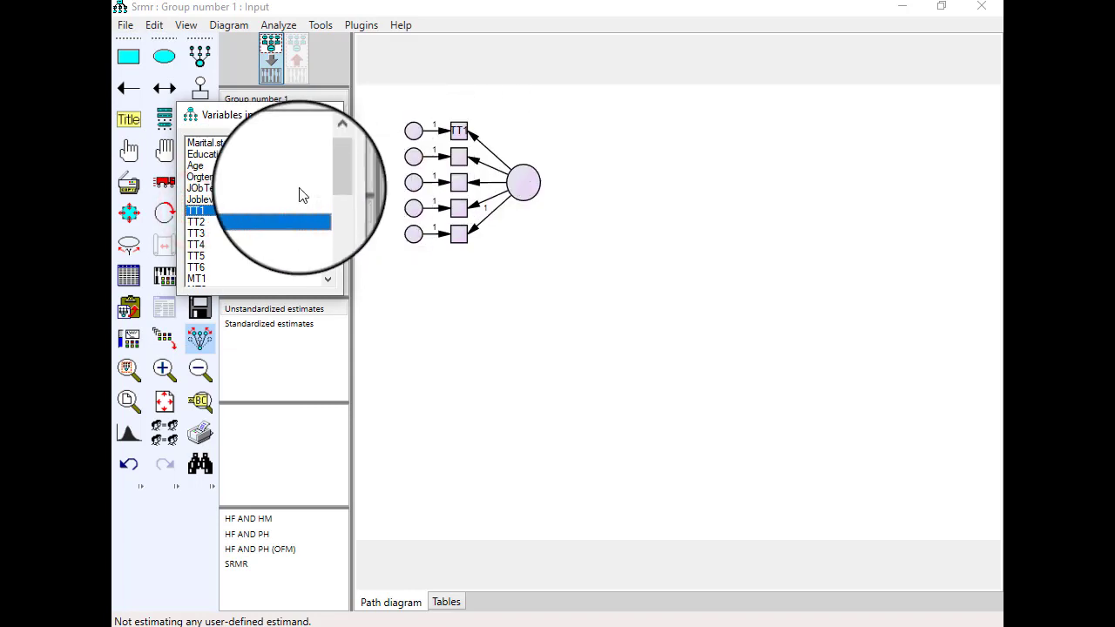
drag(197, 222, 458, 157)
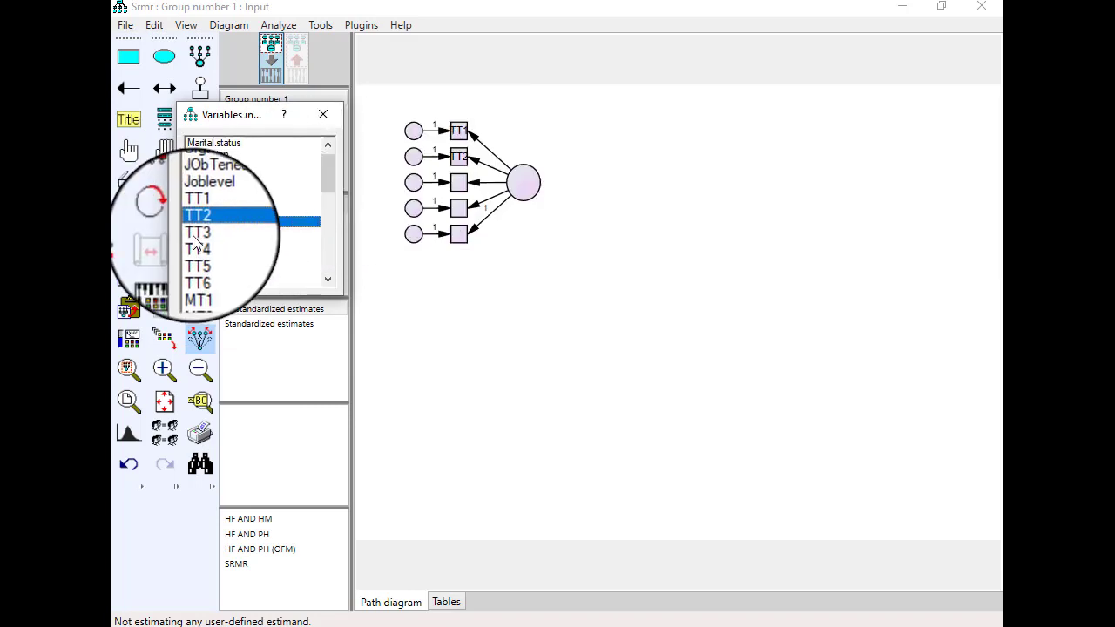
drag(200, 234, 459, 190)
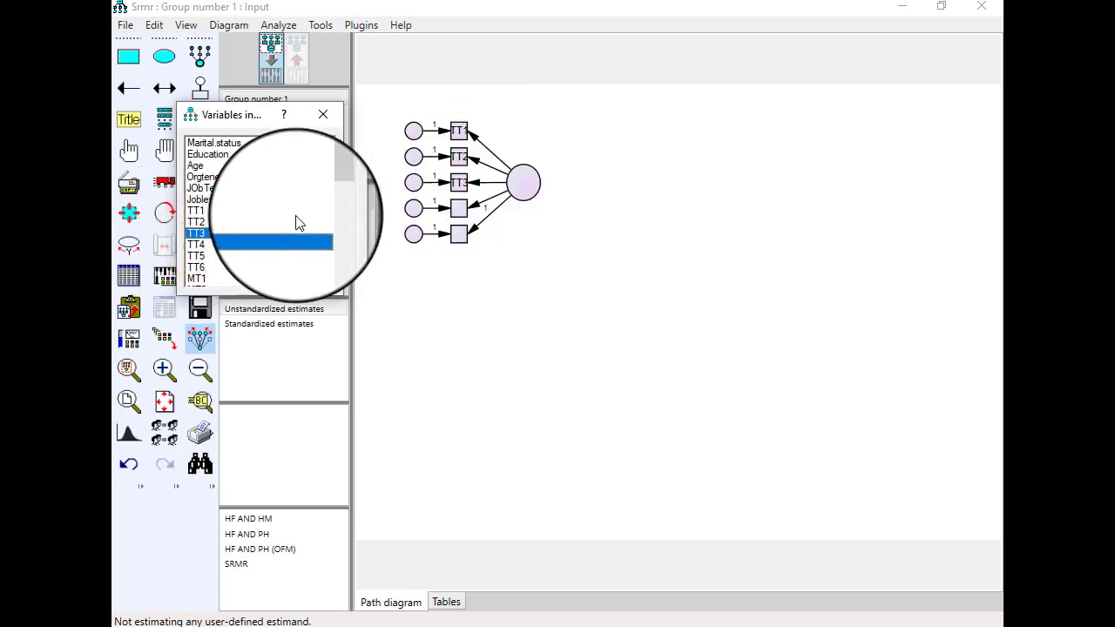
drag(196, 247, 459, 207)
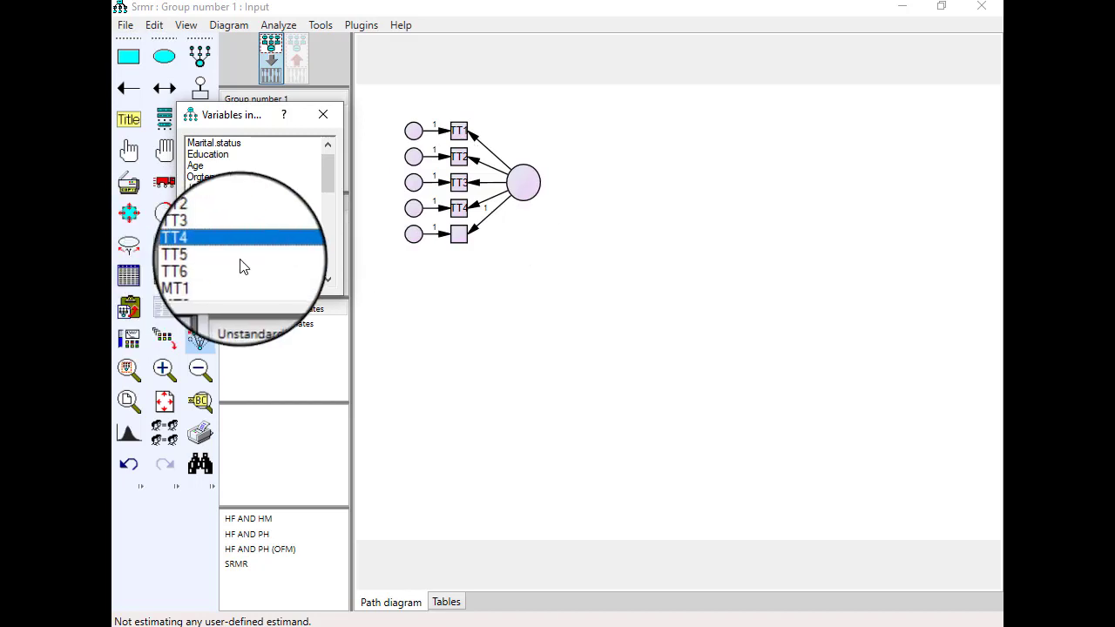
mouse_move(197, 255)
mouse_down()
mouse_move(485, 241)
mouse_move(468, 250)
mouse_up()
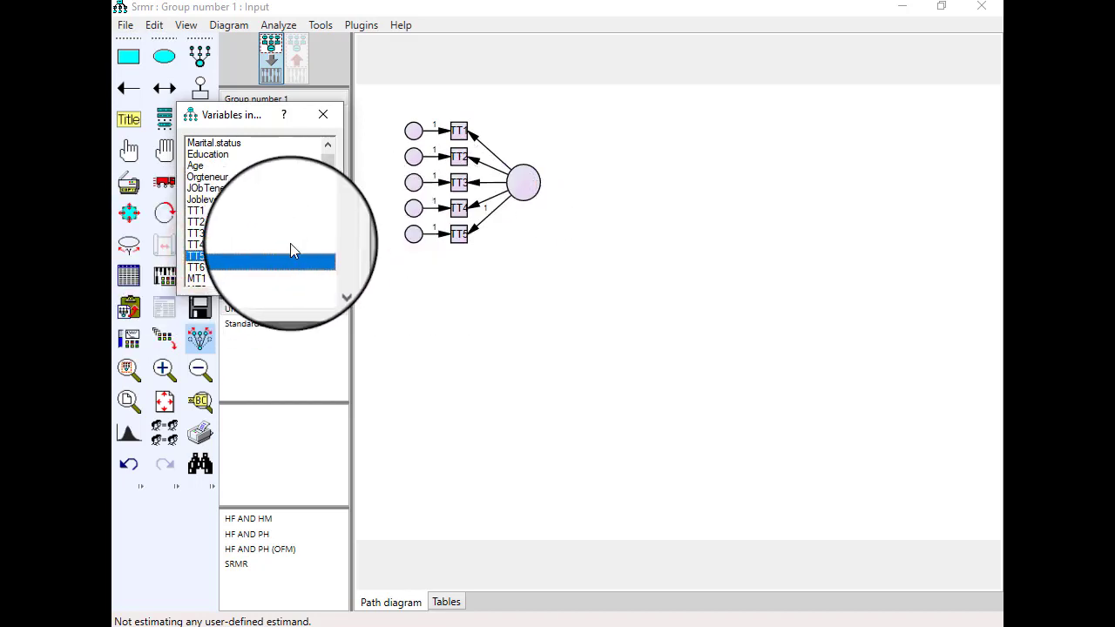
- Add a sixth indicator labelled TT6, then open the factor's properties for naming
click(199, 55)
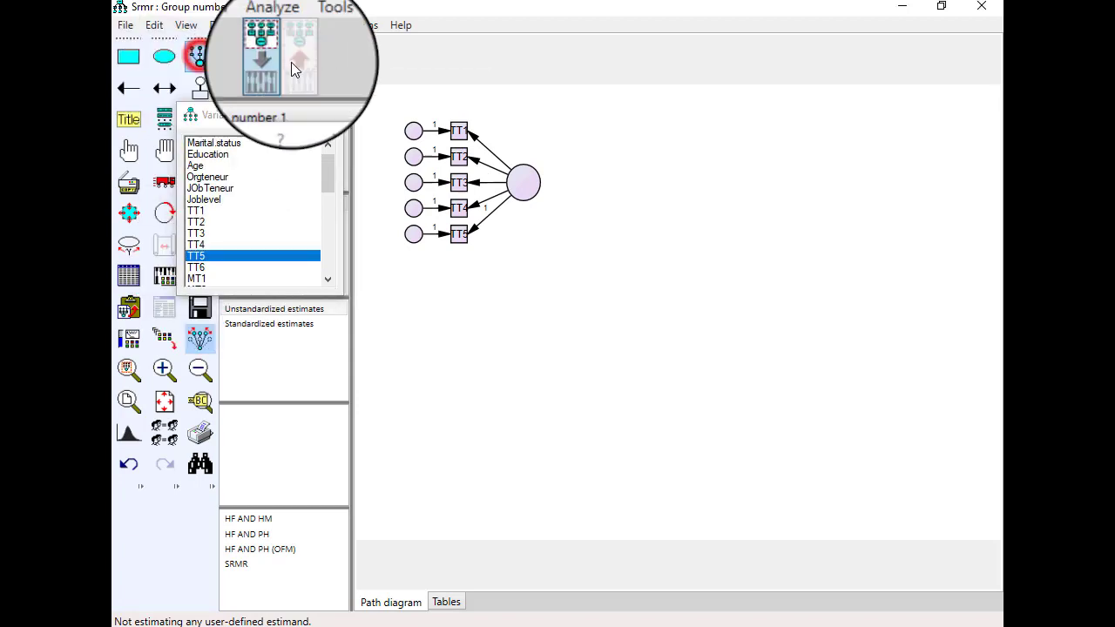
click(531, 180)
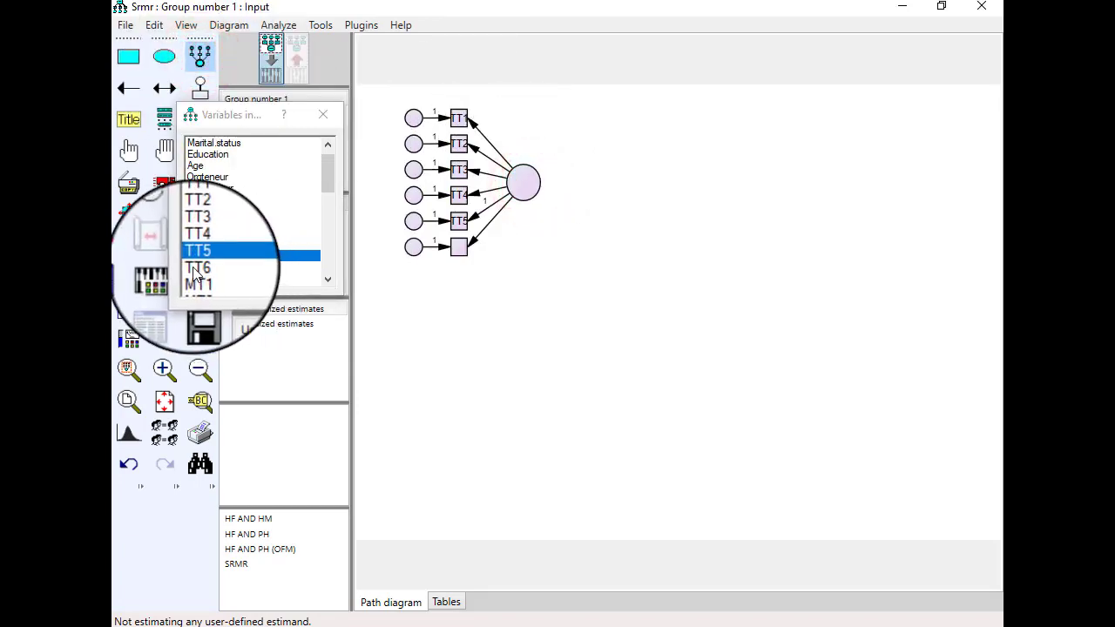
drag(195, 268, 462, 251)
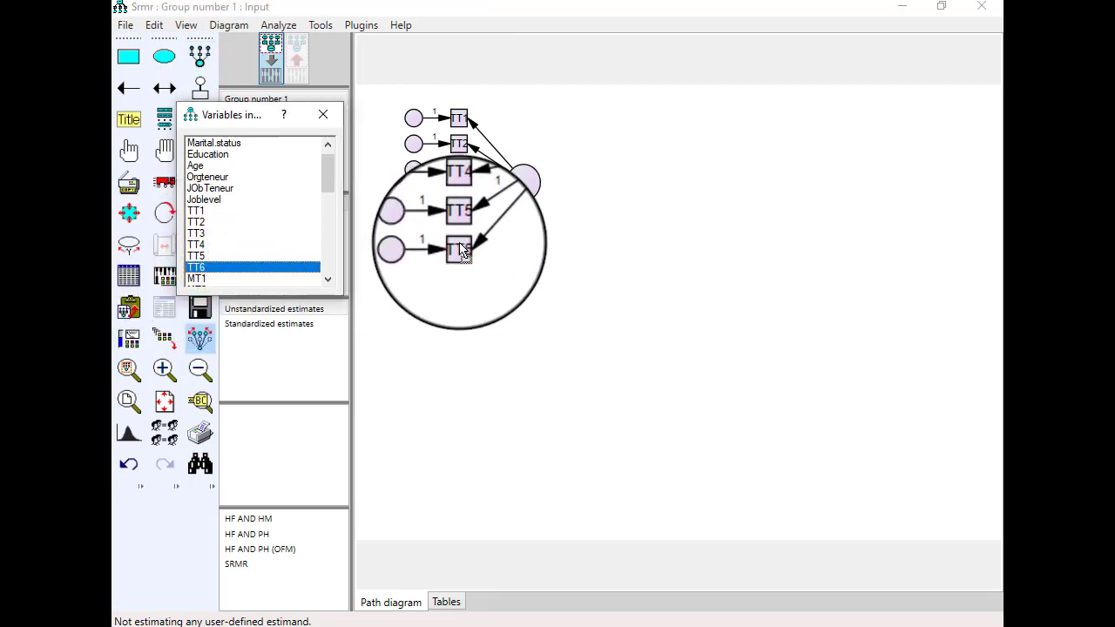
click(332, 123)
double_click(529, 183)
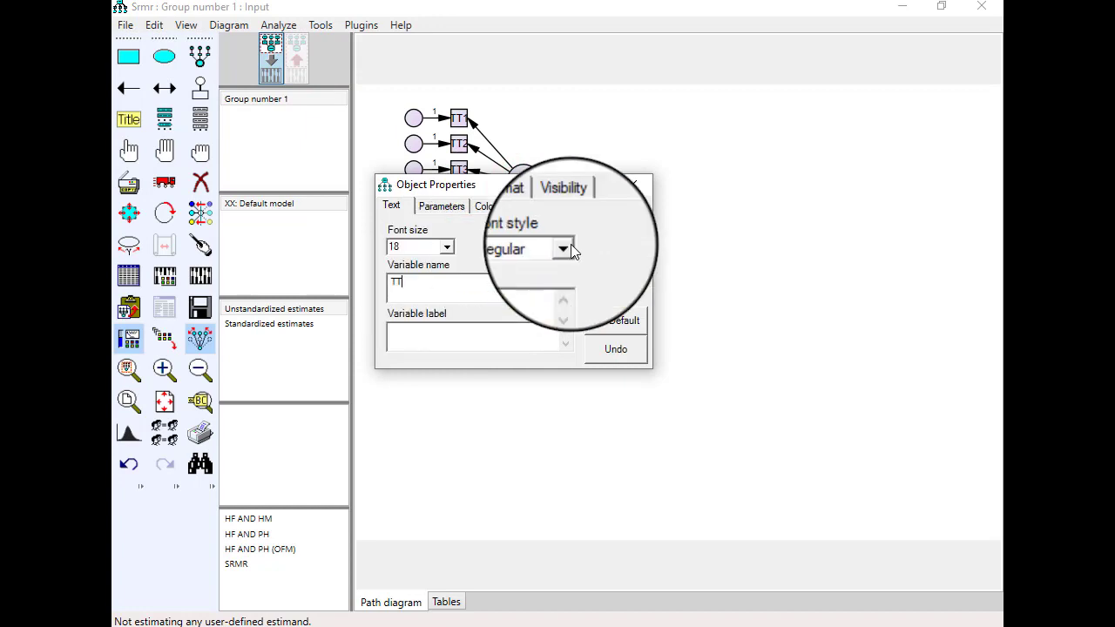
- Keep the factor name TT and duplicate the whole TT measurement model below the original
click(632, 184)
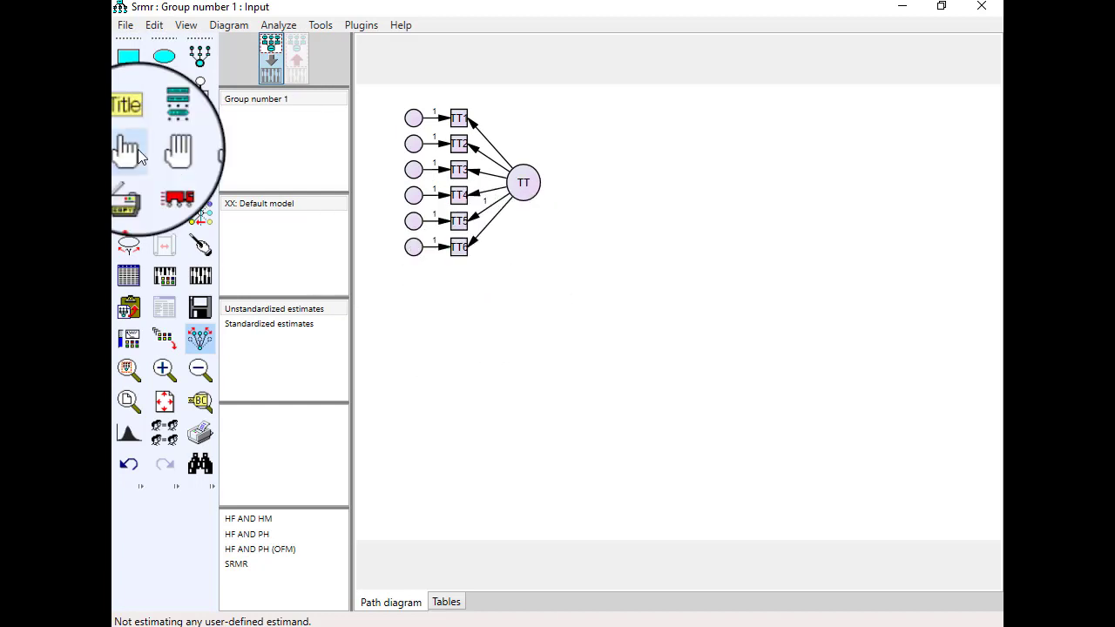
click(131, 196)
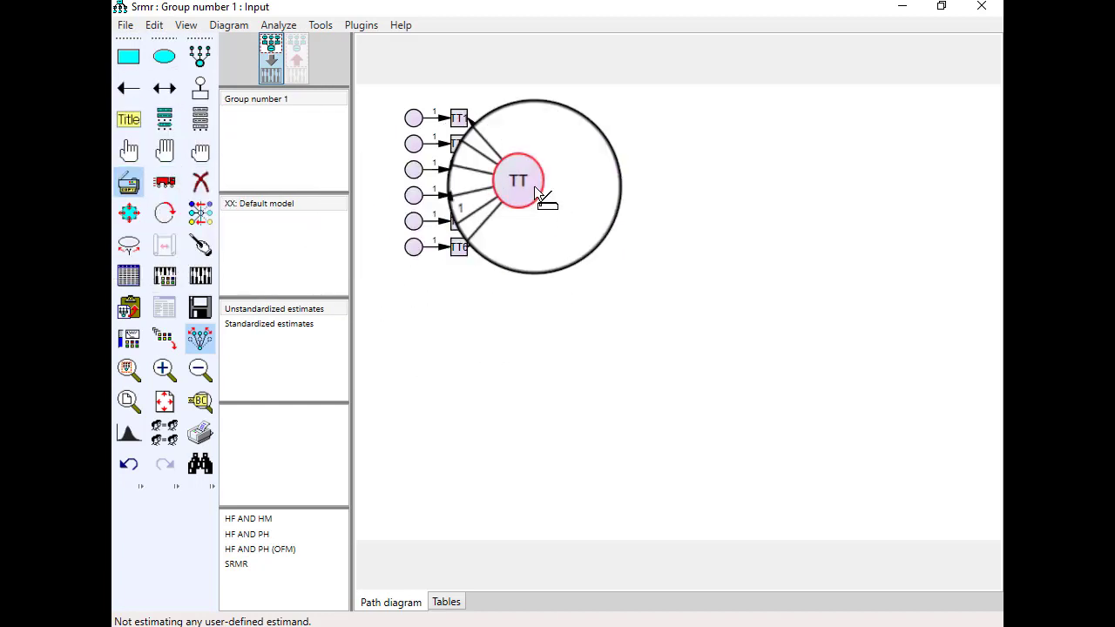
mouse_move(531, 184)
mouse_down()
mouse_move(565, 388)
mouse_move(535, 359)
mouse_up()
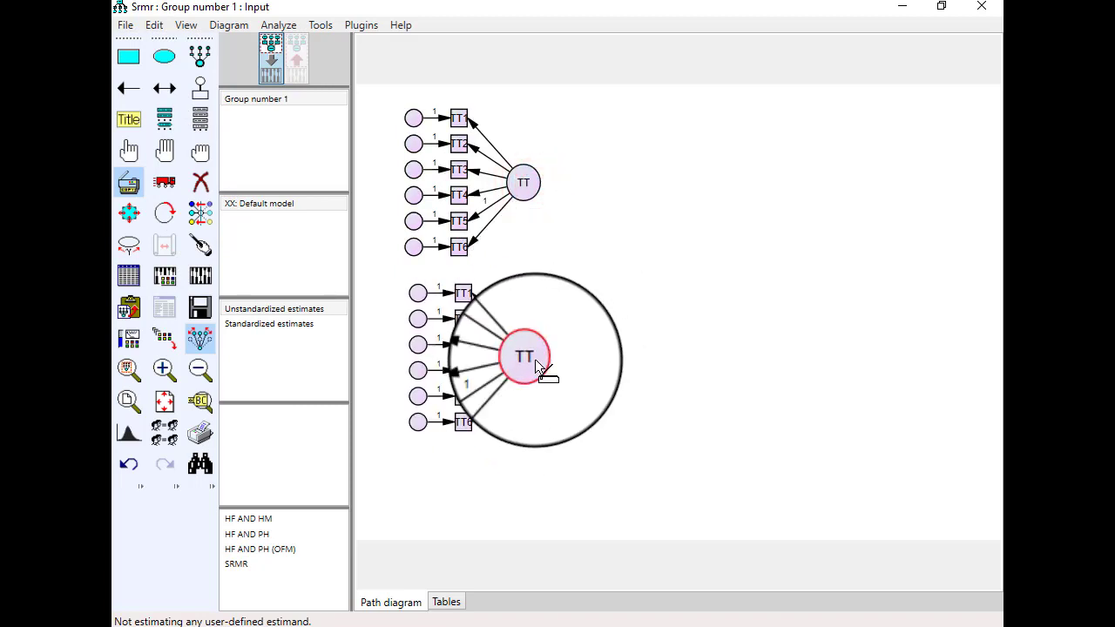
- Assign MT1, MT2 and MT3 to the lower model's first three indicator boxes
click(197, 122)
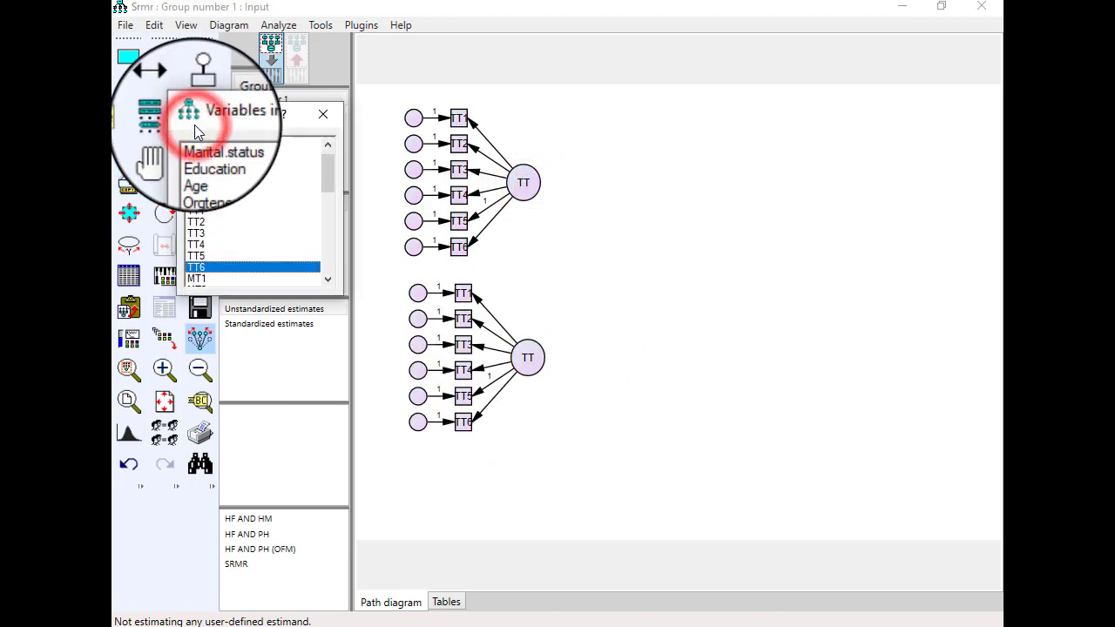
drag(323, 183, 323, 195)
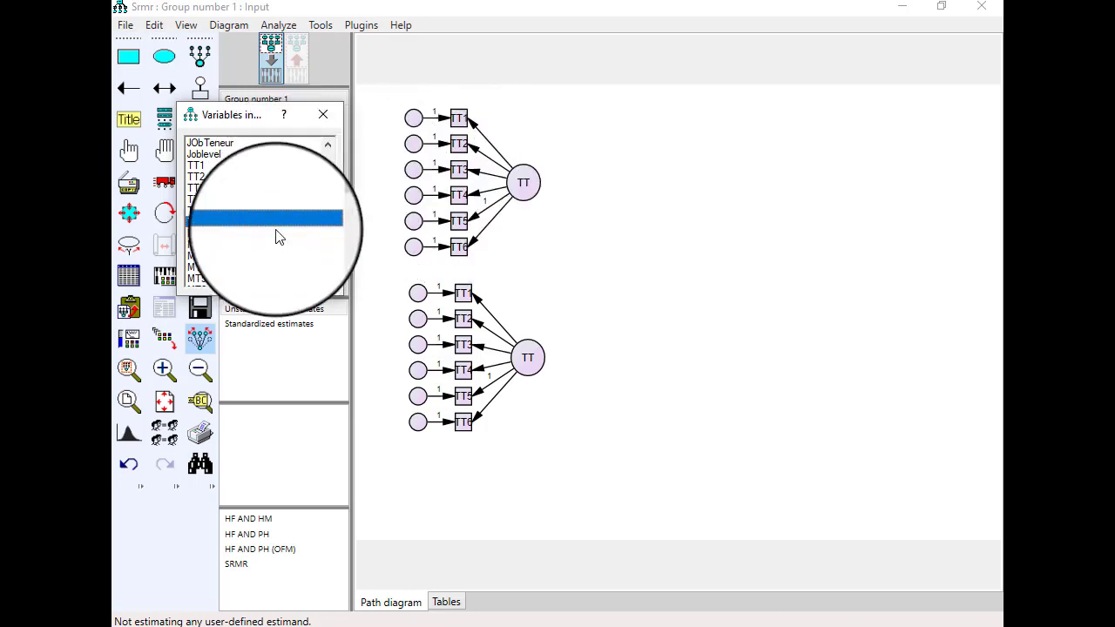
drag(330, 180, 329, 201)
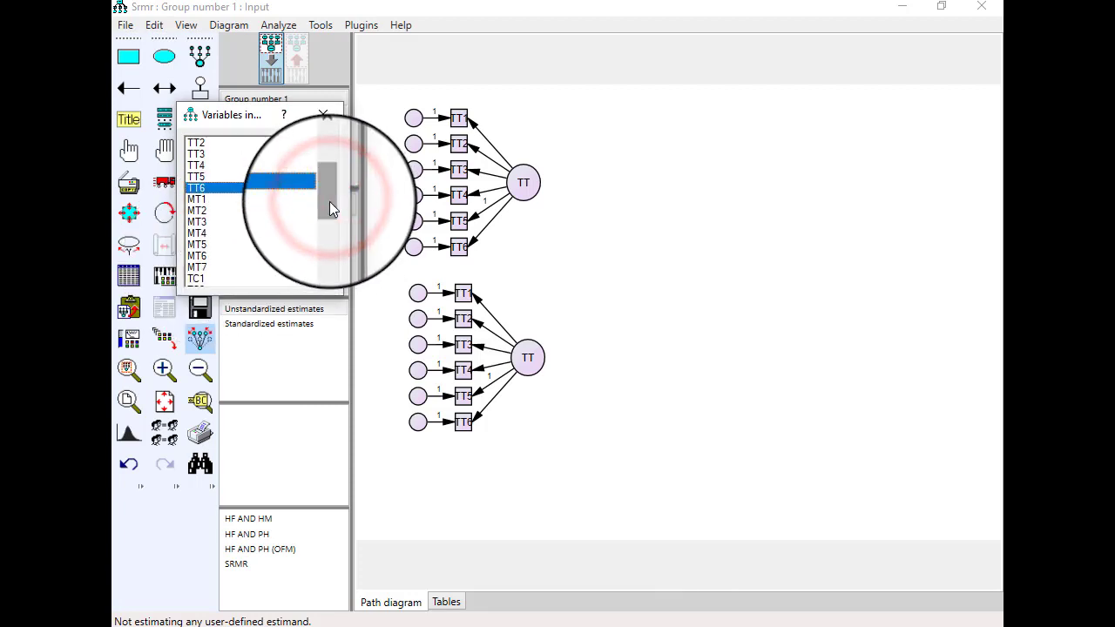
click(207, 199)
drag(451, 288, 463, 298)
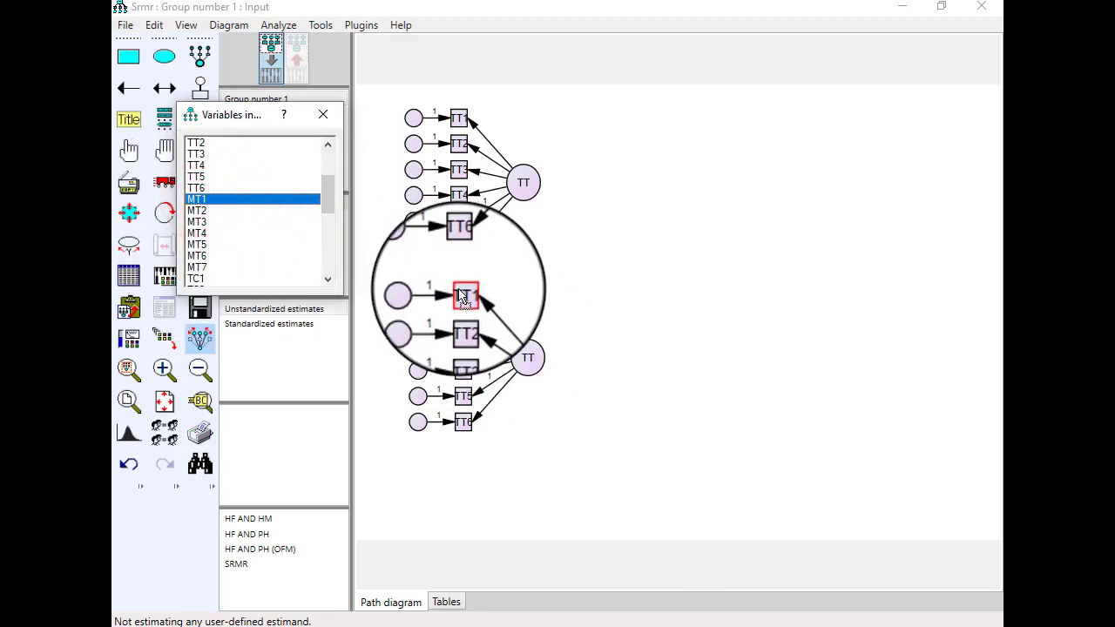
drag(207, 210, 469, 327)
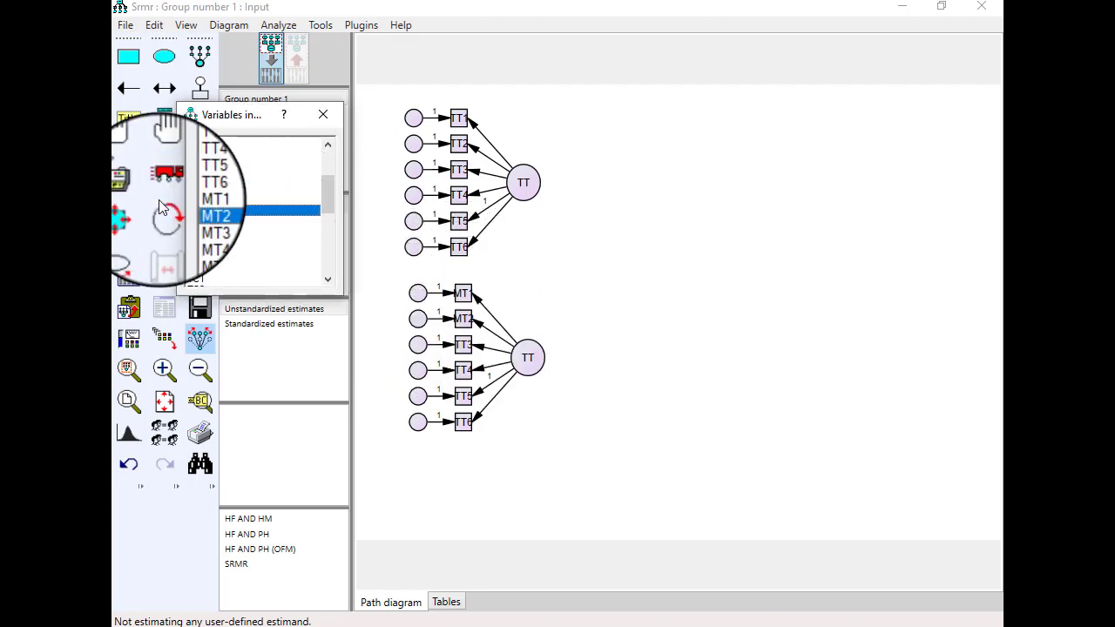
drag(202, 225, 487, 345)
key(ctrl+z)
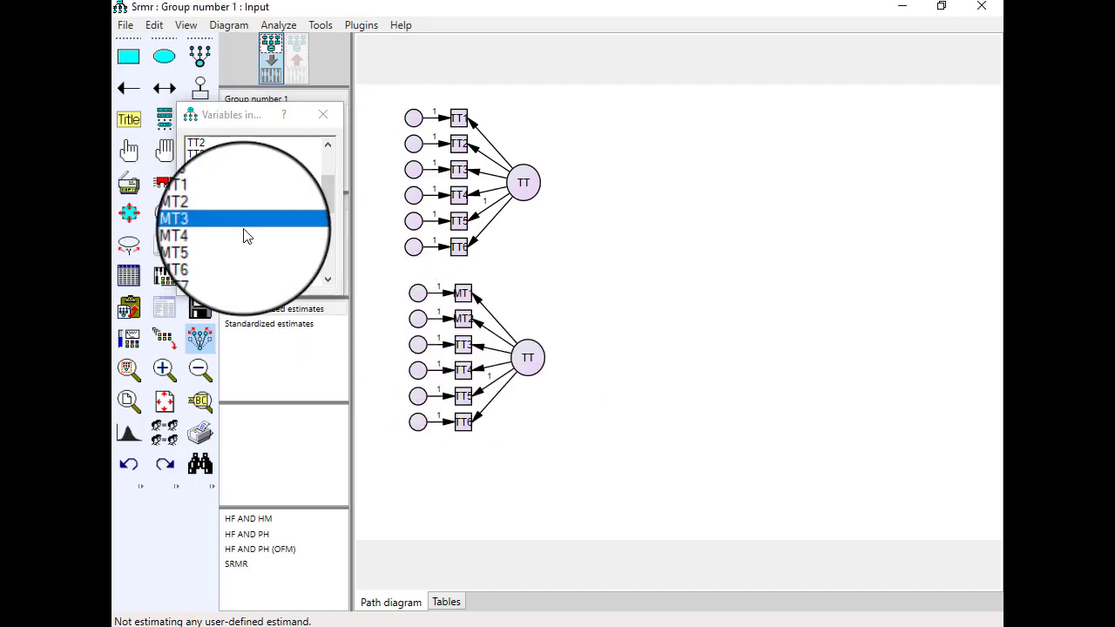
drag(233, 222, 477, 357)
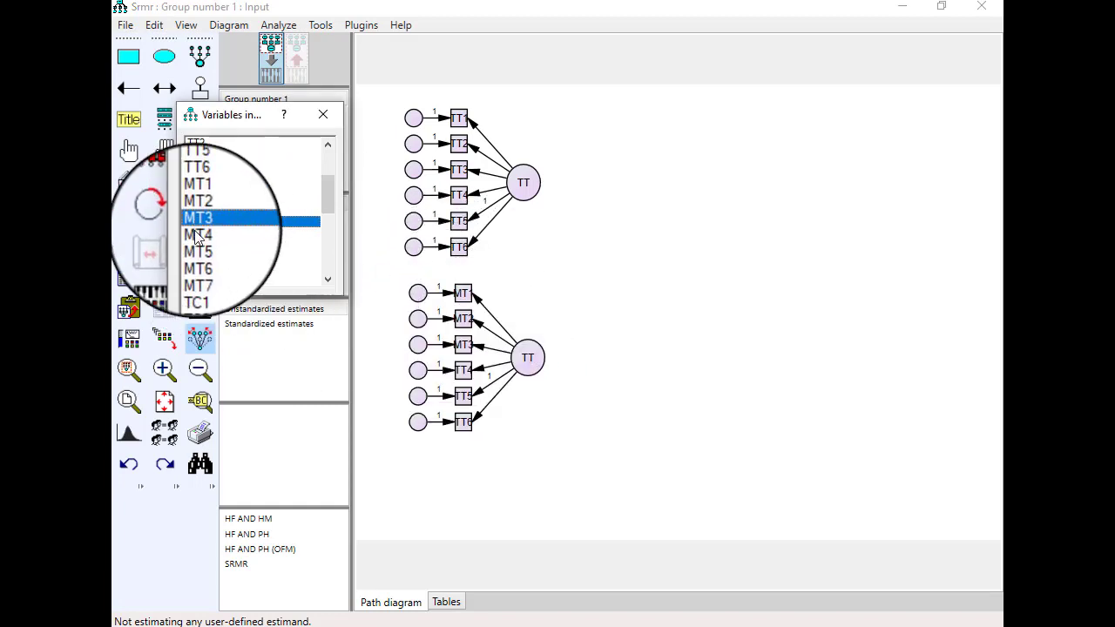
- Assign MT4–MT6, add a seventh indicator labelled MT7, and close the variable list
drag(195, 232, 483, 380)
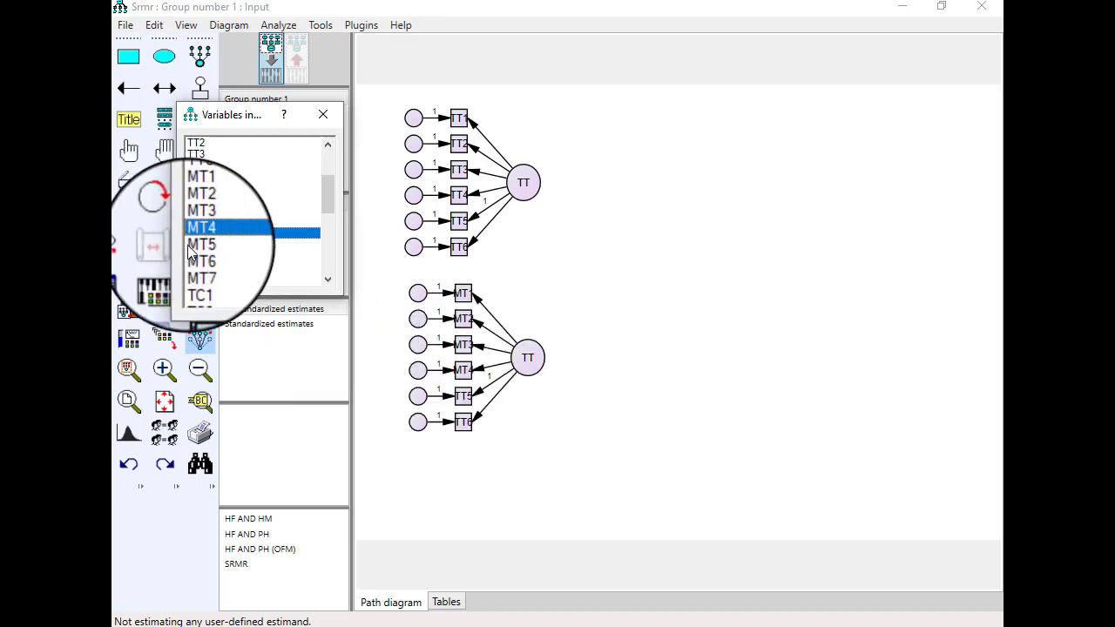
drag(193, 245, 463, 397)
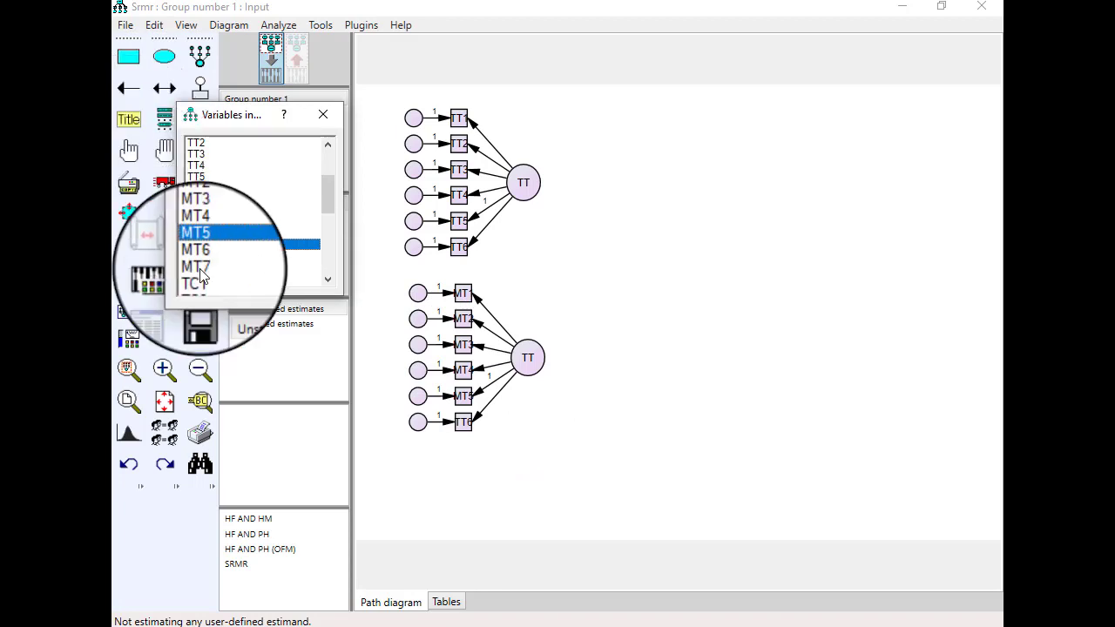
drag(197, 255, 454, 411)
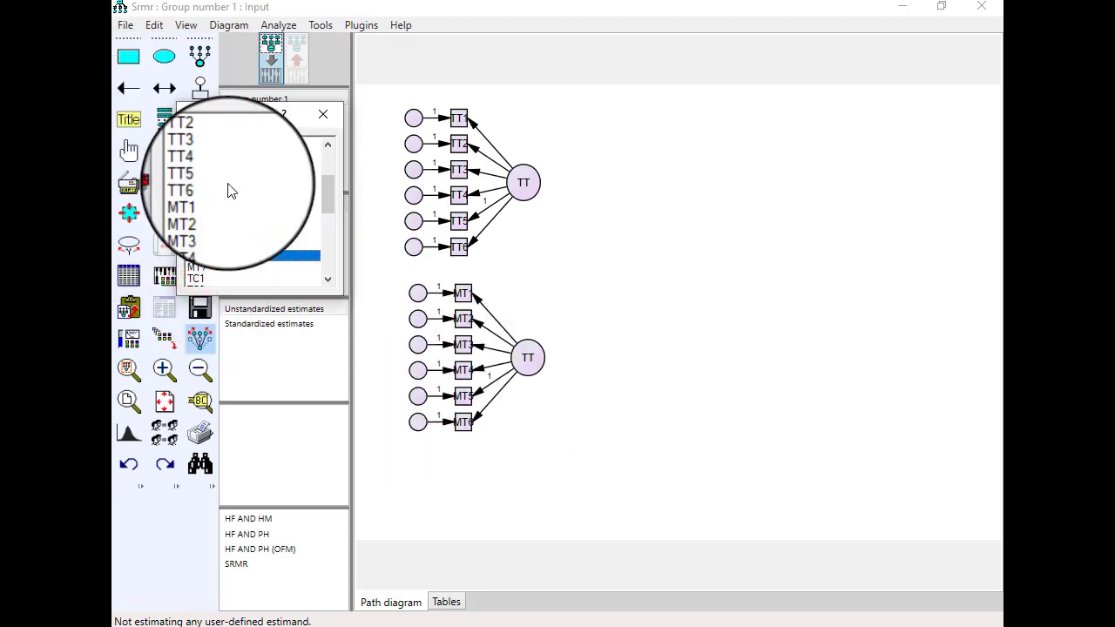
click(210, 63)
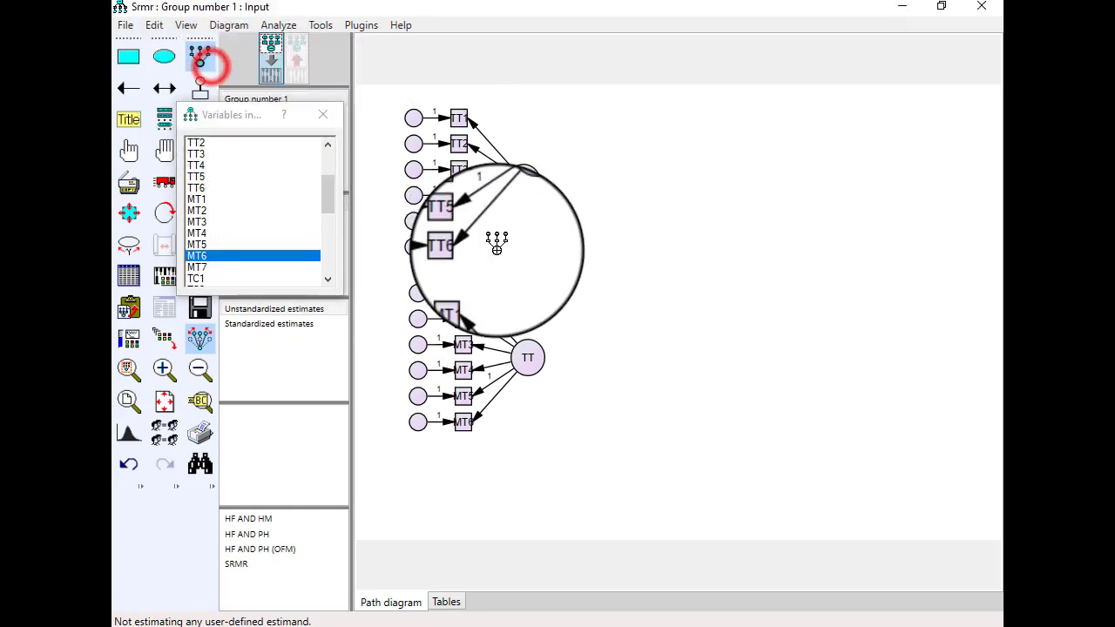
click(528, 357)
drag(205, 267, 464, 444)
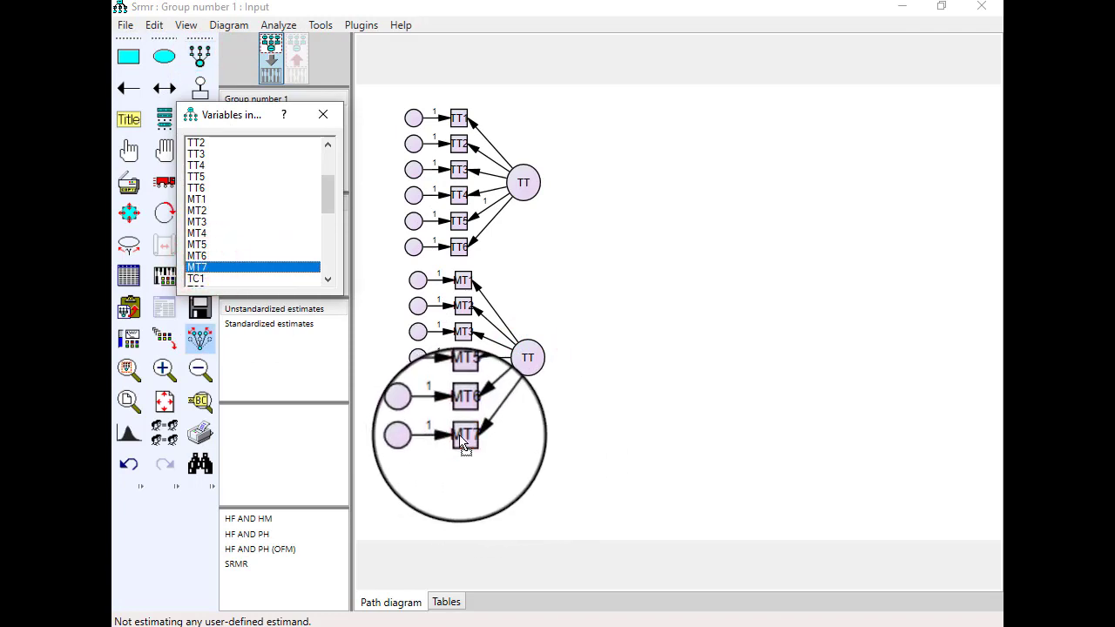
click(336, 123)
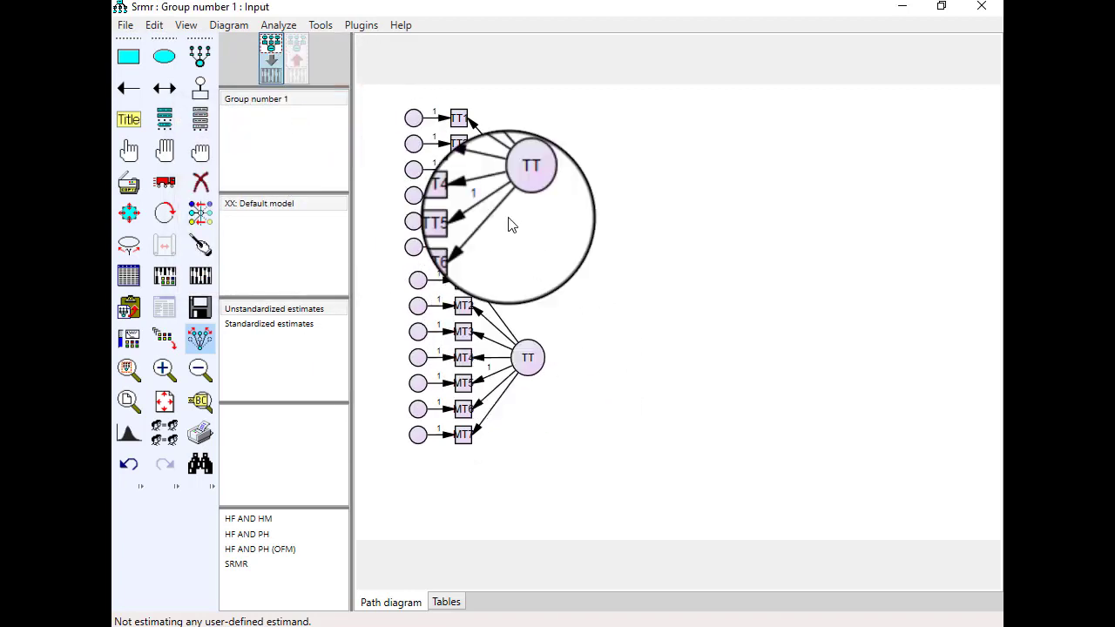
- Change the lower factor's variable name from TT to MT in Object Properties
double_click(532, 357)
key(BackSpace)
key(BackSpace)
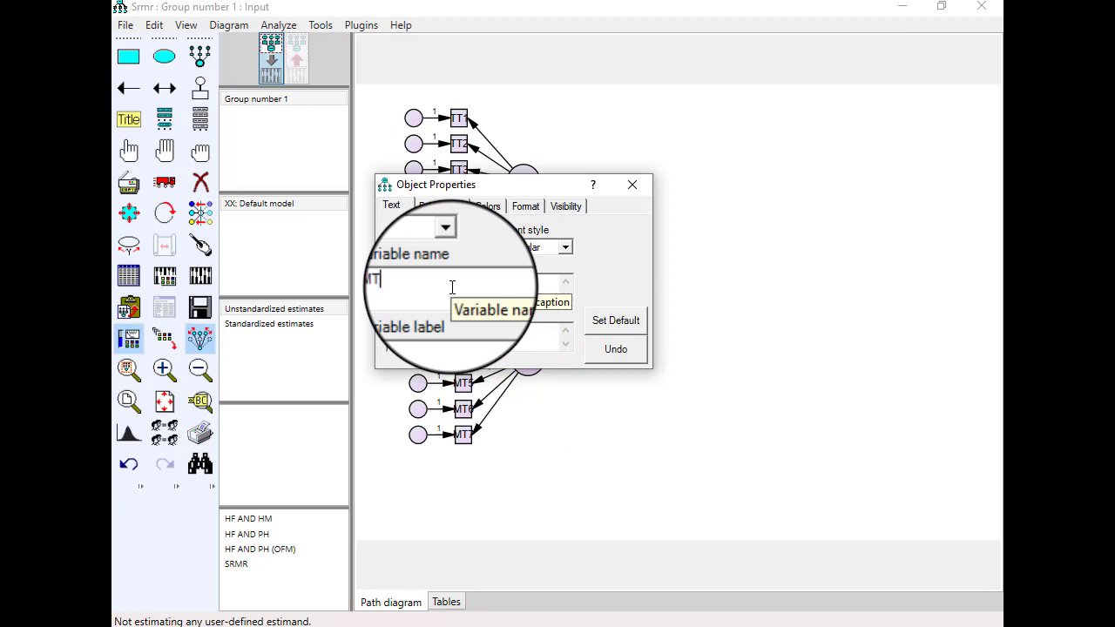
click(641, 190)
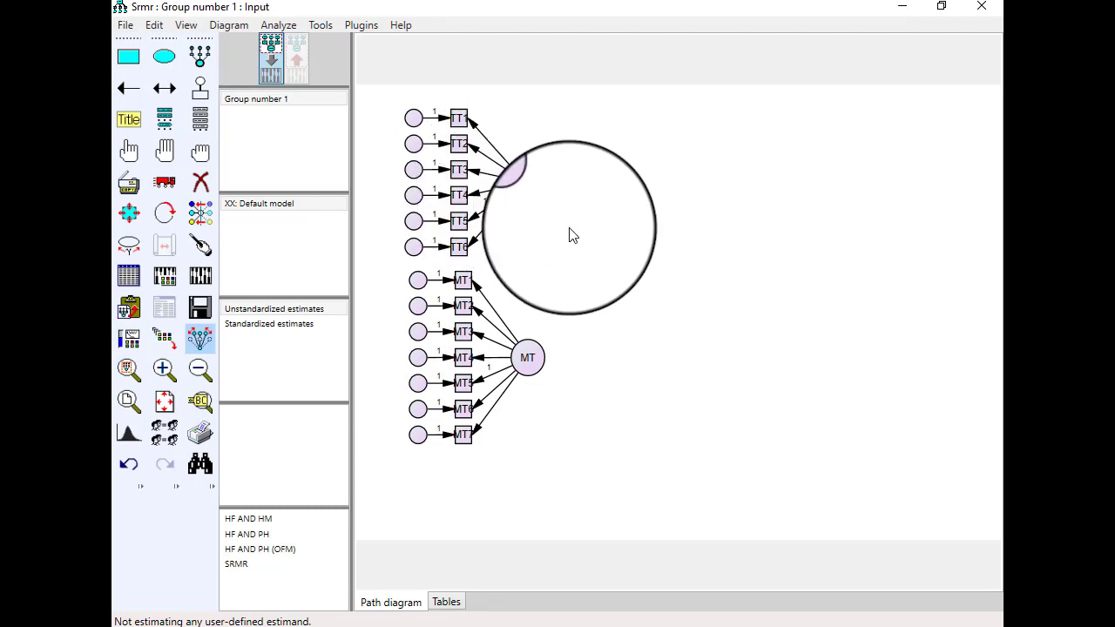
- Draw a TT–MT covariance and auto-name the error terms e1–e13 via Name Unobserved Variables
click(172, 89)
drag(529, 183, 535, 355)
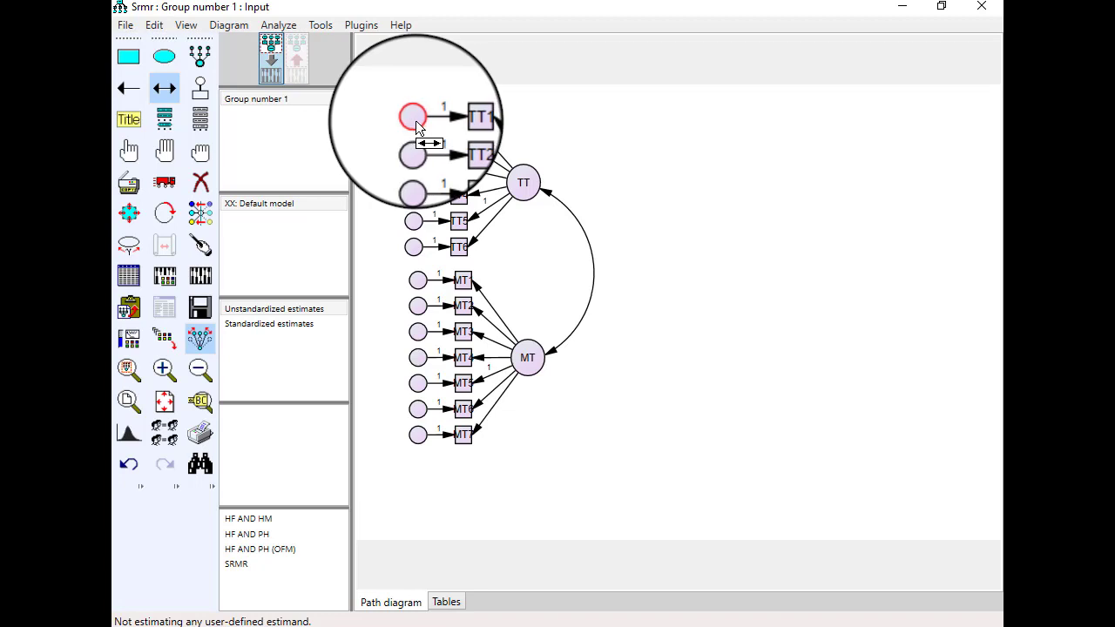
click(362, 26)
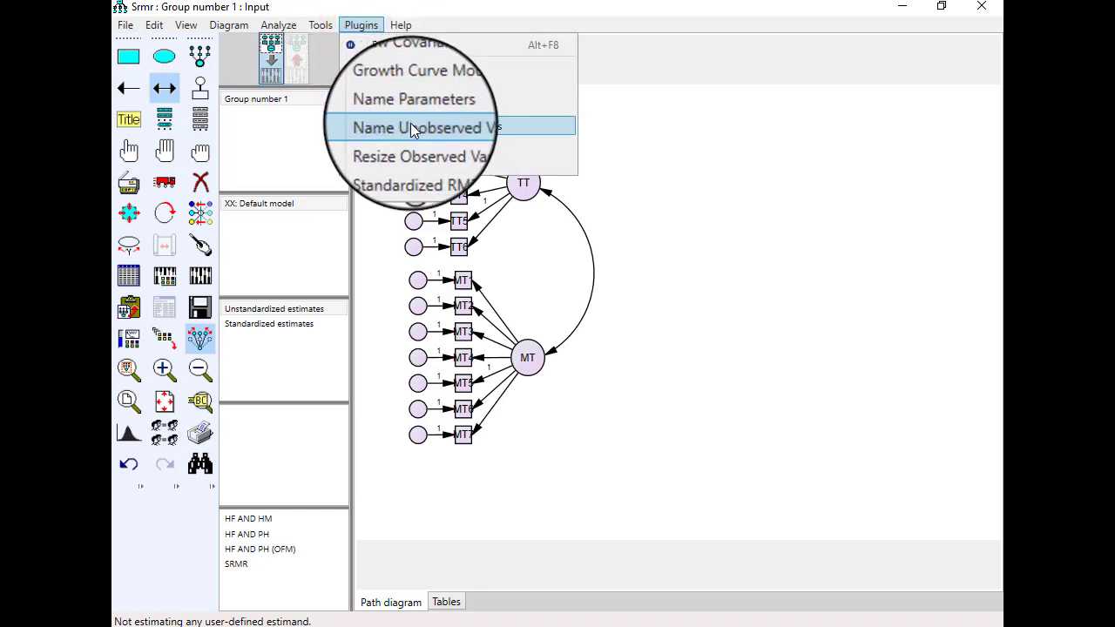
click(410, 127)
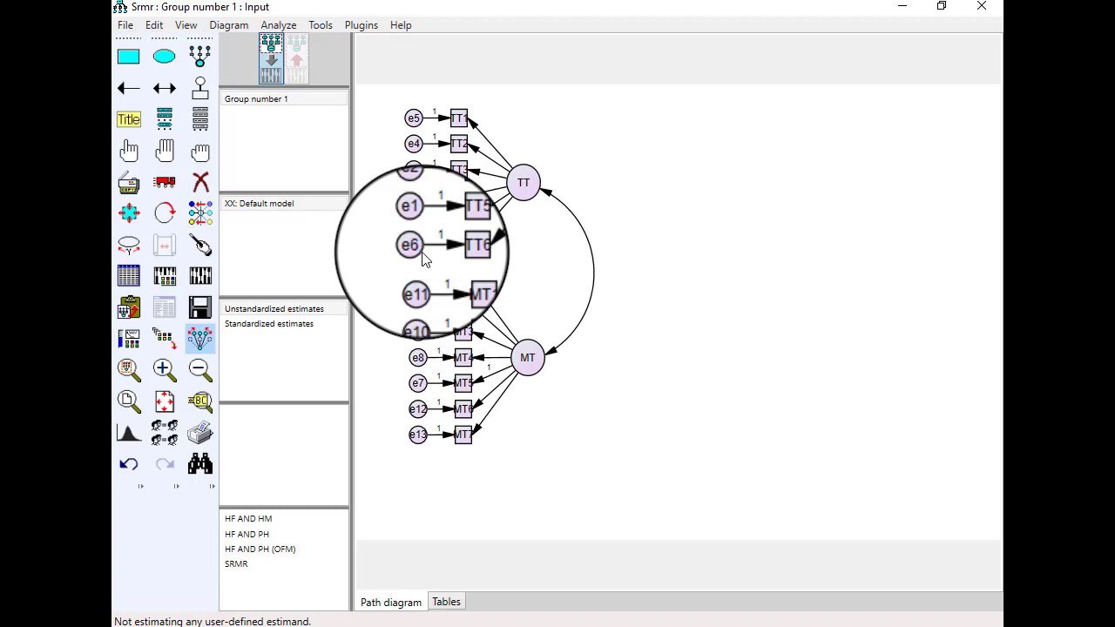
- Tick Standardized estimates and Residual moments in the Analysis Properties Output options
click(159, 277)
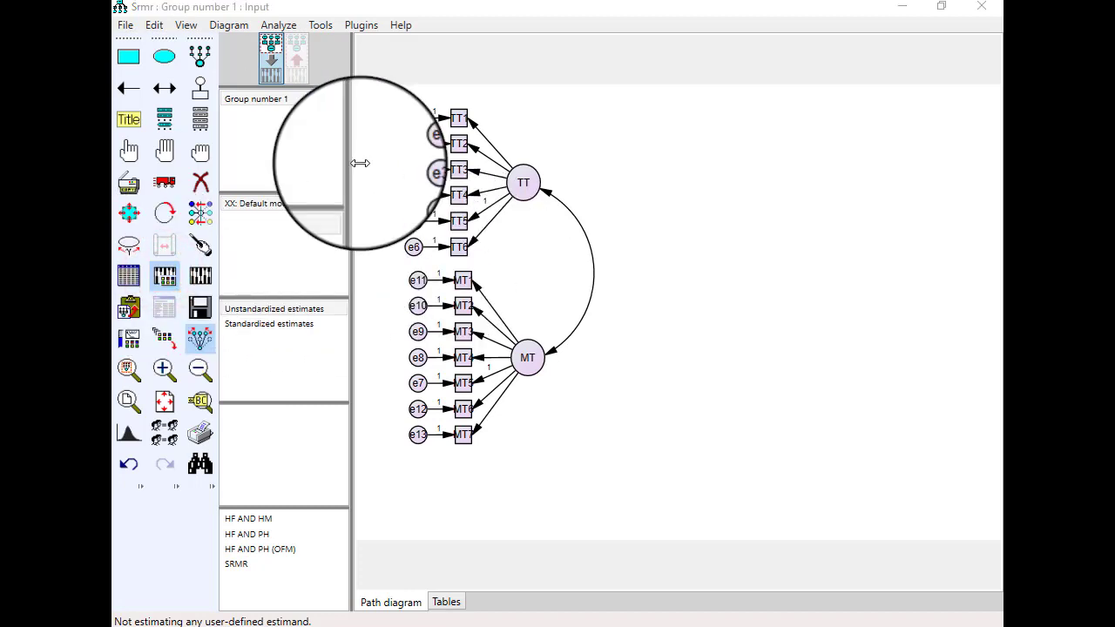
click(173, 275)
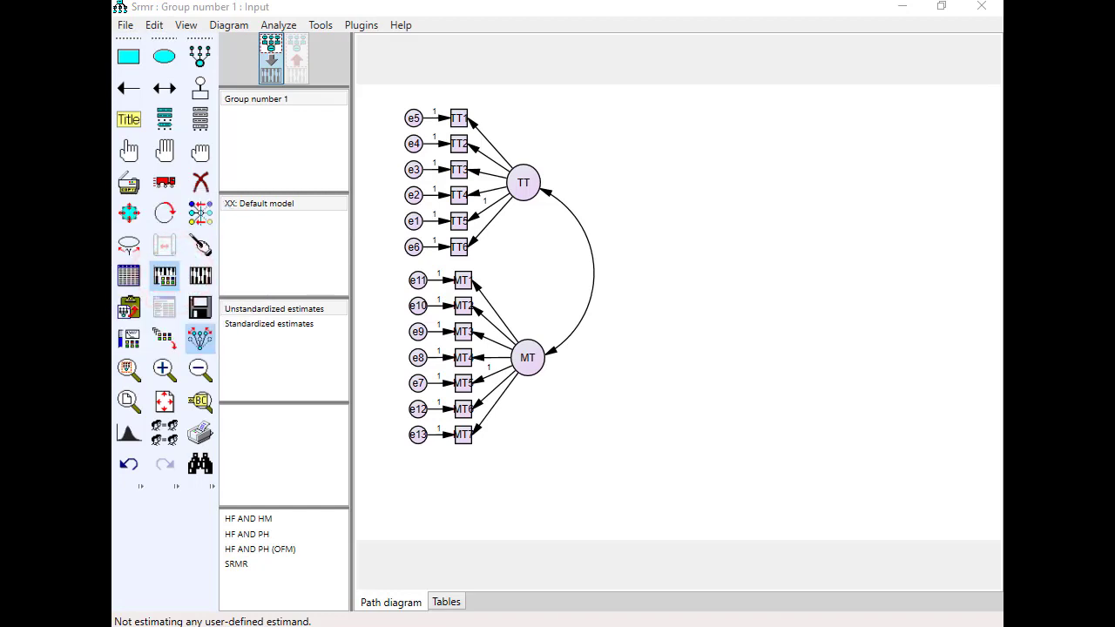
drag(199, 192, 453, 172)
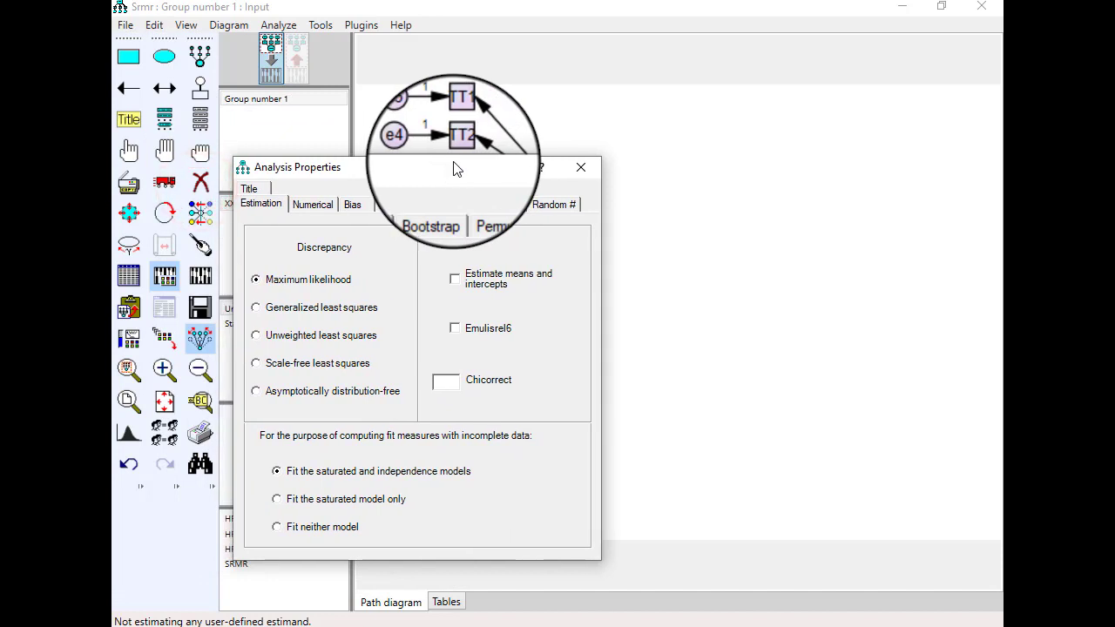
click(394, 204)
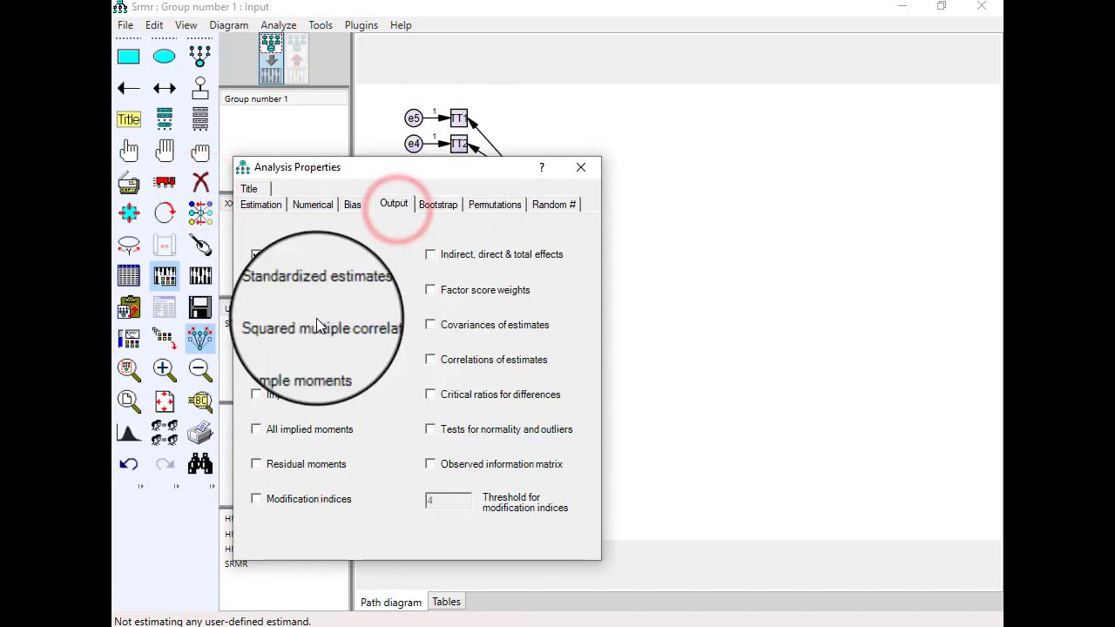
click(256, 290)
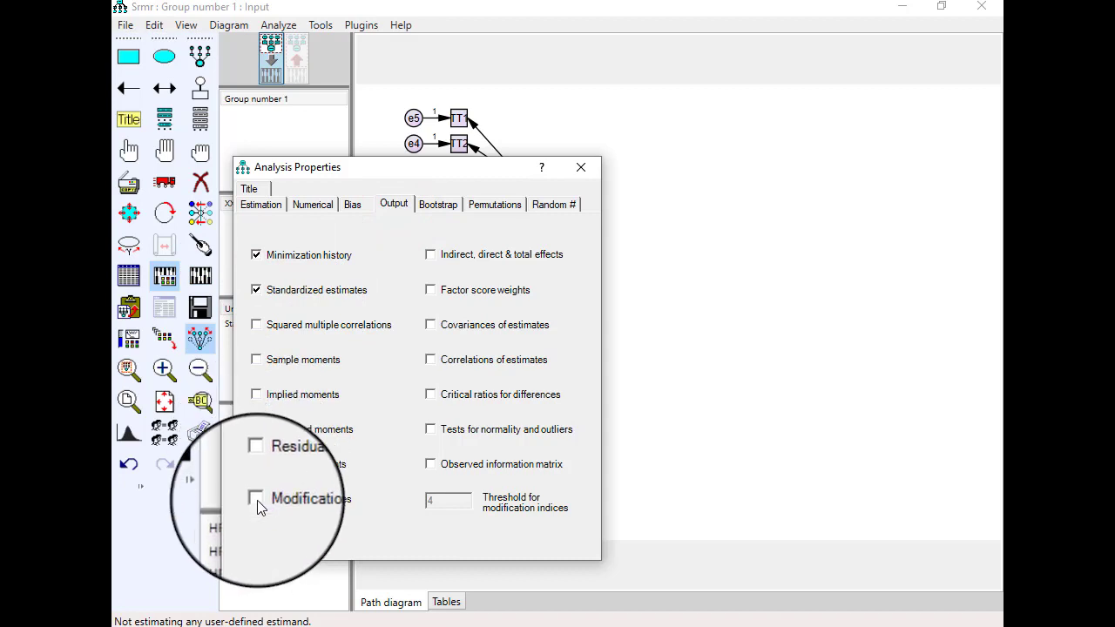
click(256, 466)
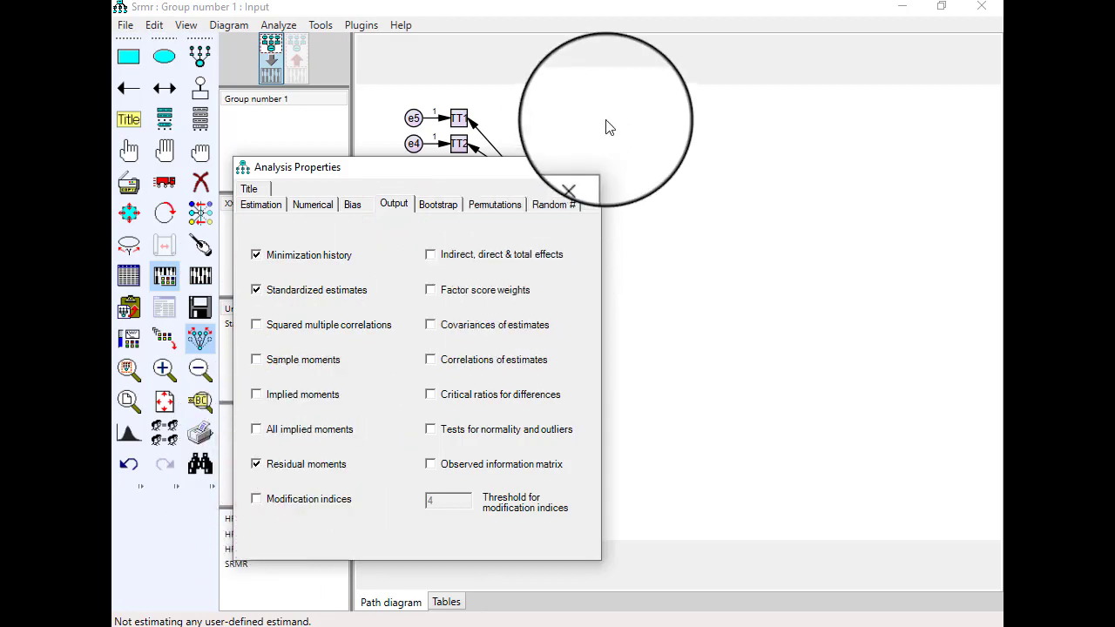
click(586, 163)
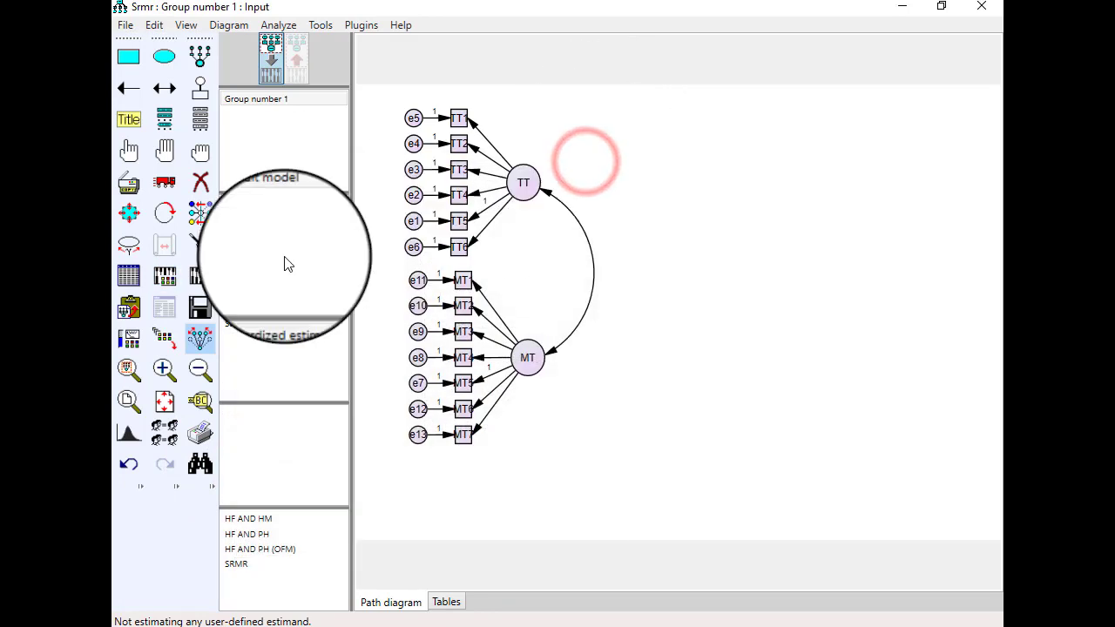
click(201, 275)
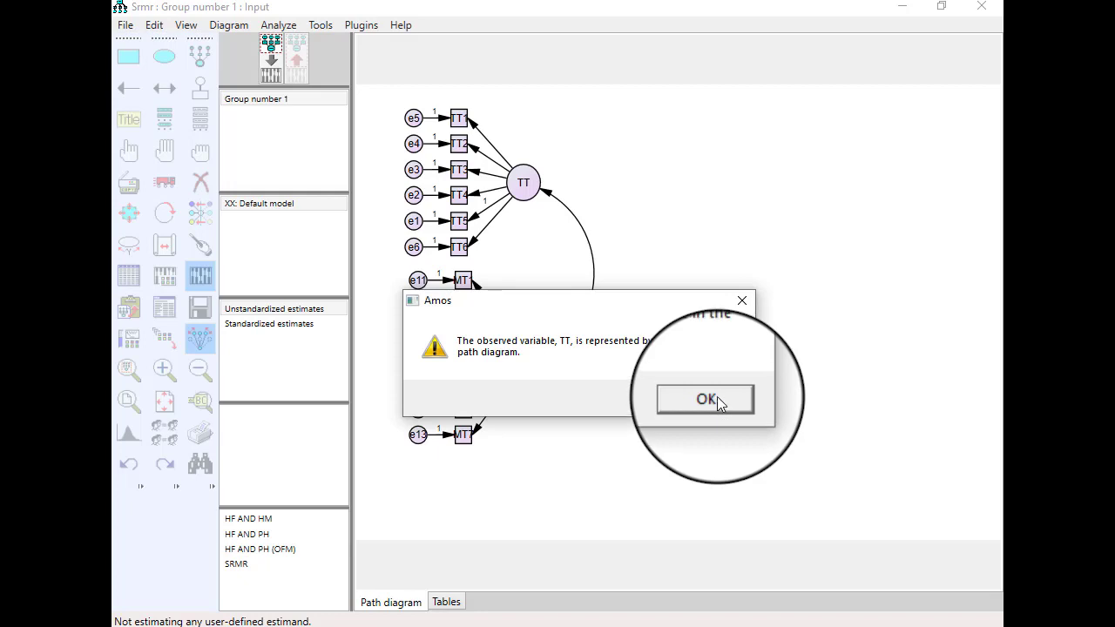
click(717, 396)
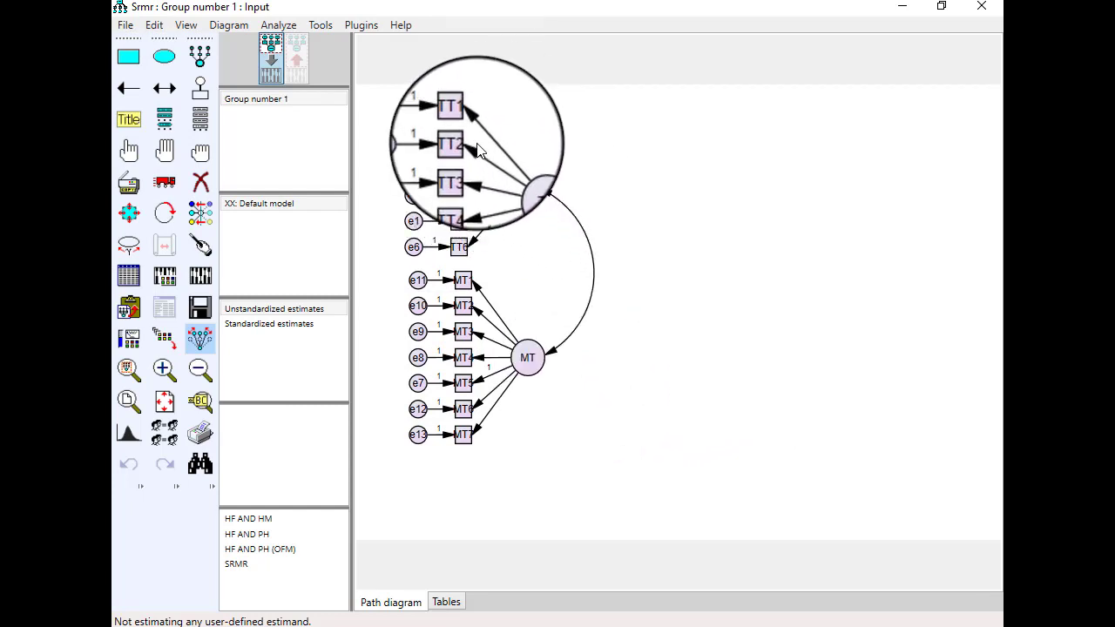
- Add a period to both factor names (TT., MT.) and run the Resize Observed Variables plugin
double_click(532, 185)
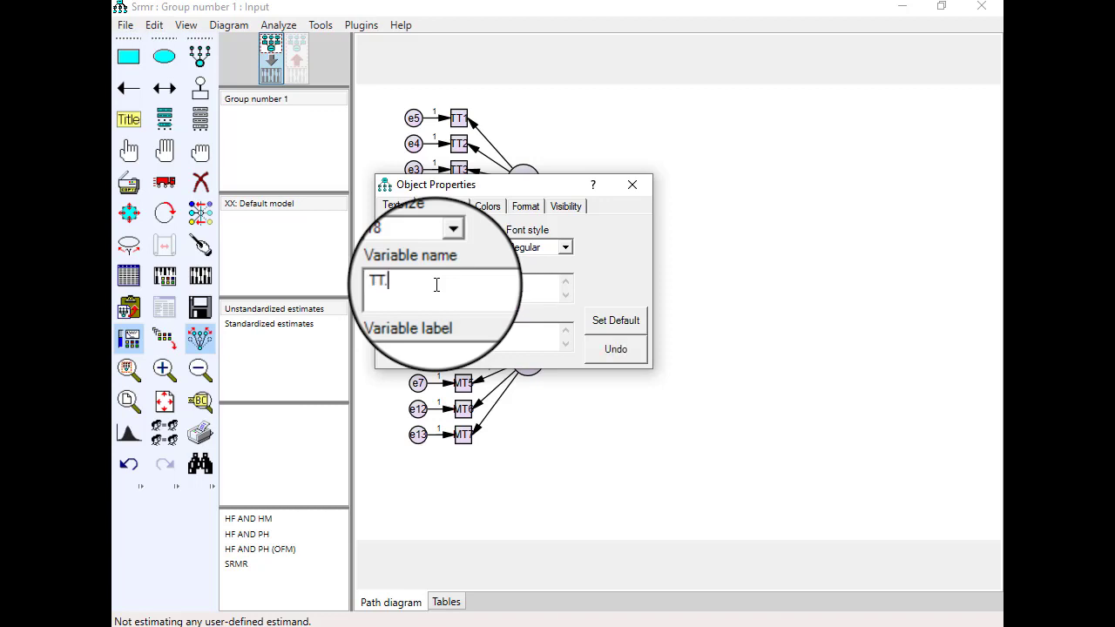
click(631, 191)
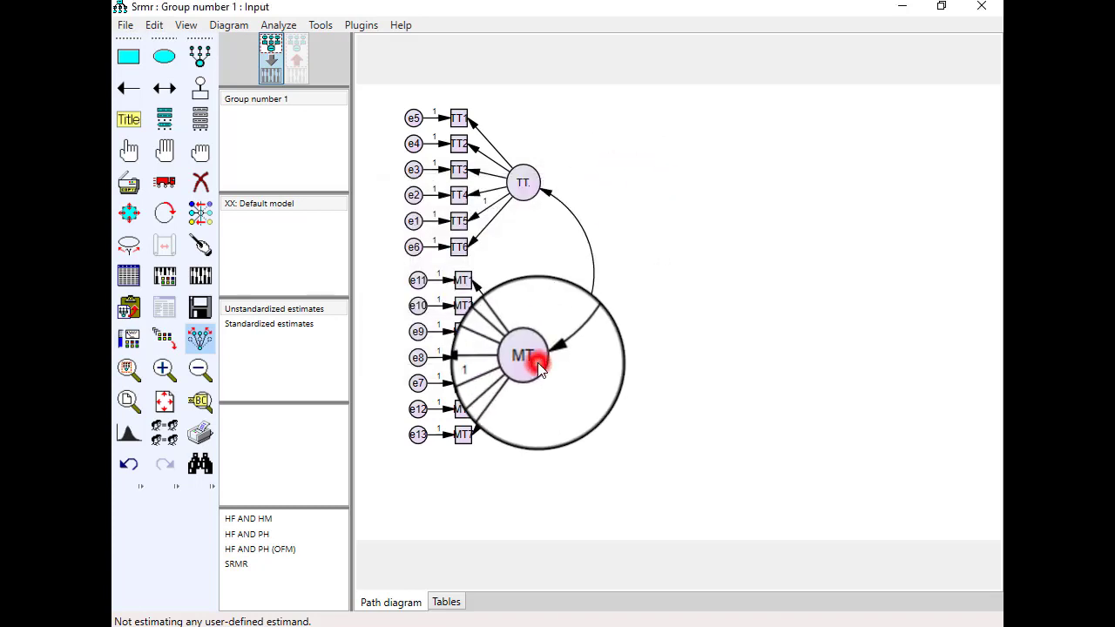
double_click(535, 359)
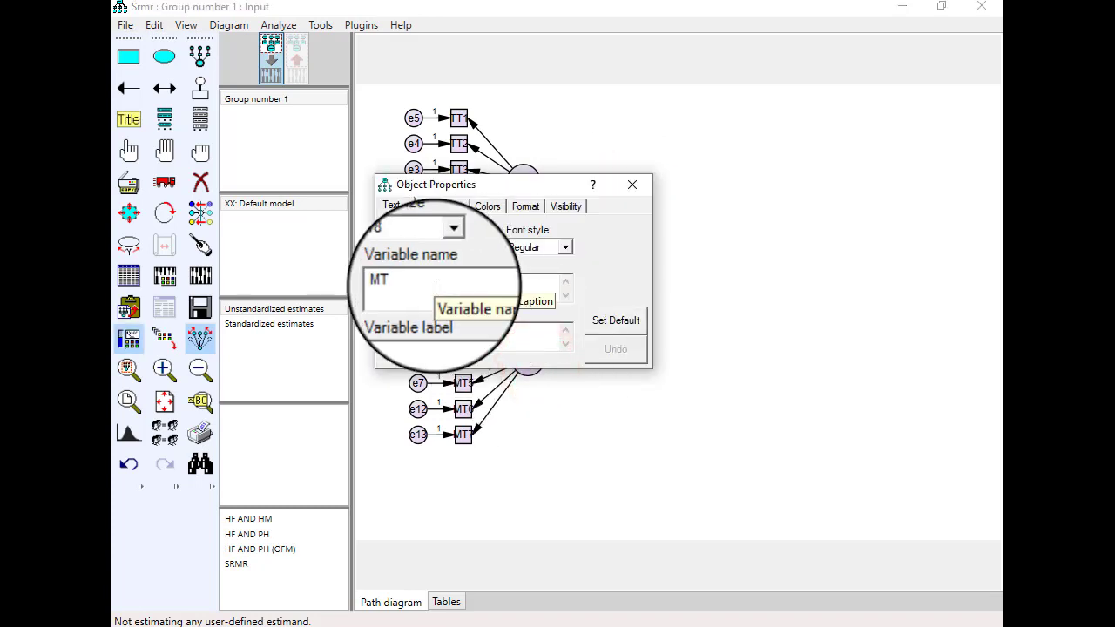
text(.)
click(637, 193)
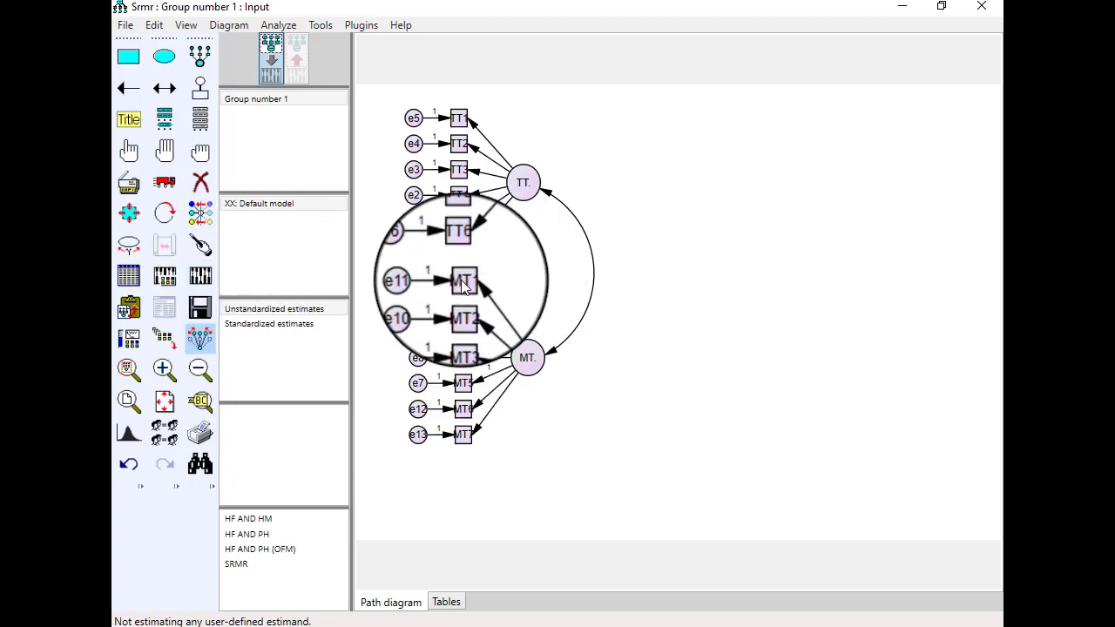
click(361, 25)
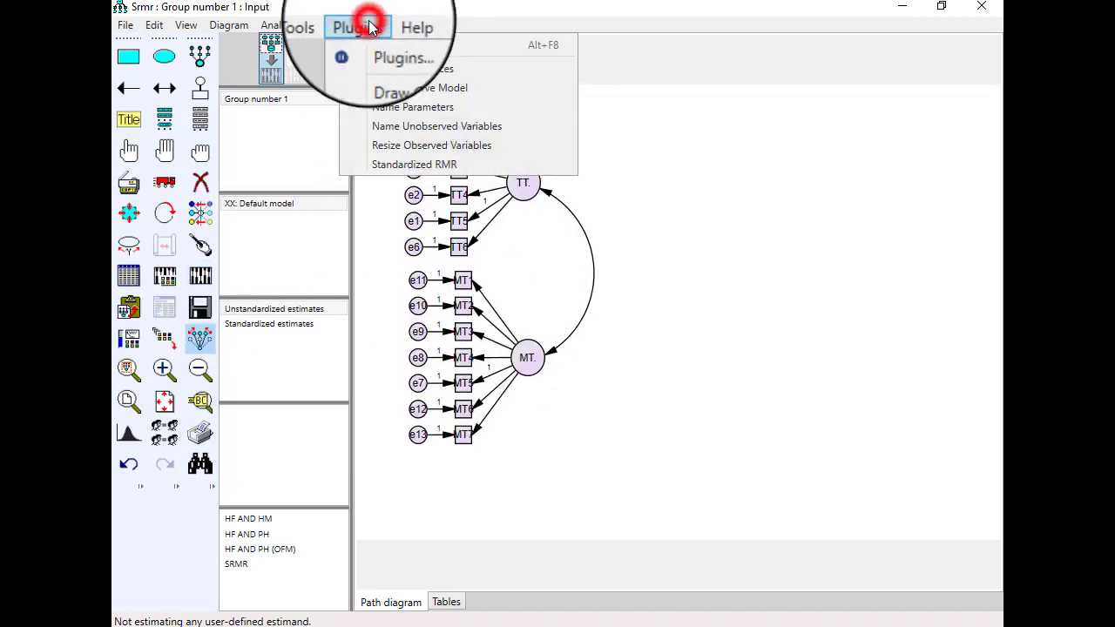
click(425, 150)
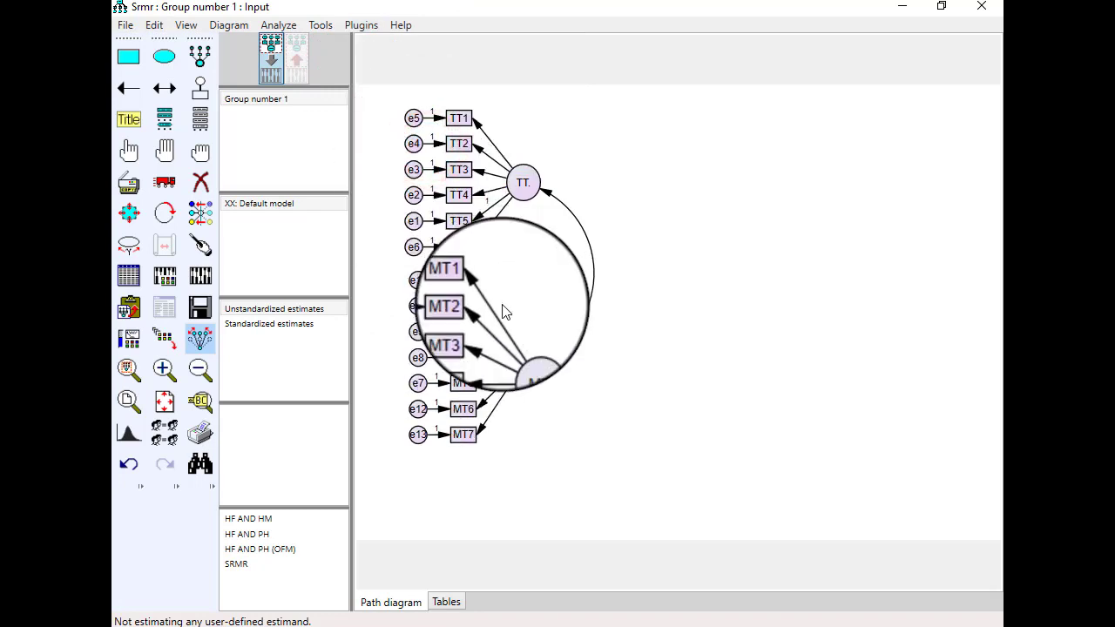
- Estimate the model and review the Estimates and Model Fit output (chi-square 235.5, RMR .134)
click(205, 277)
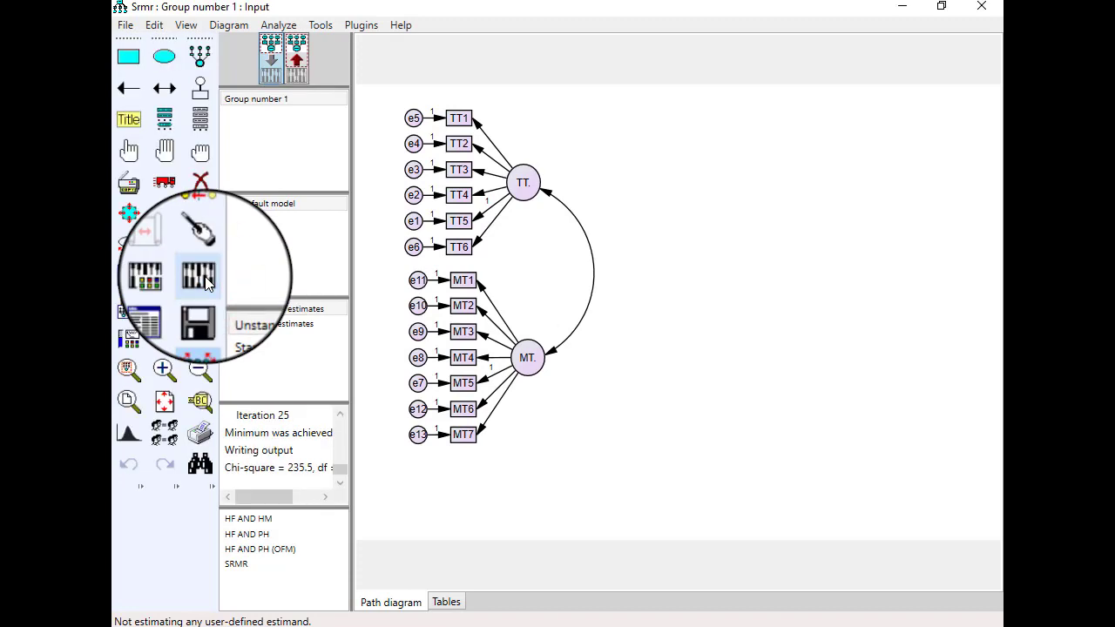
click(174, 309)
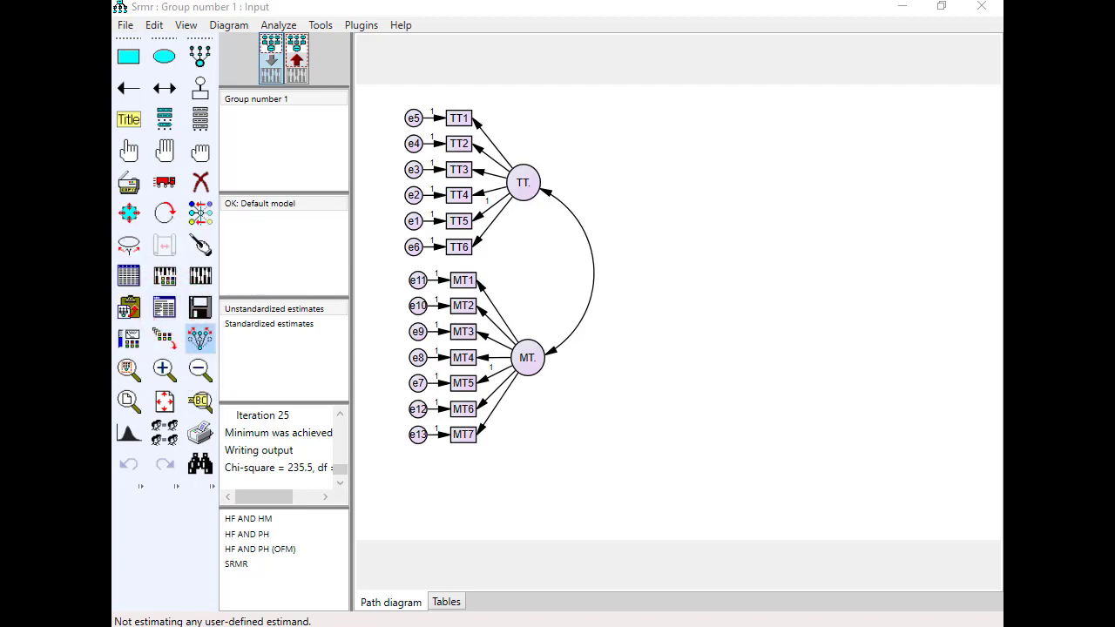
drag(254, 54, 567, 141)
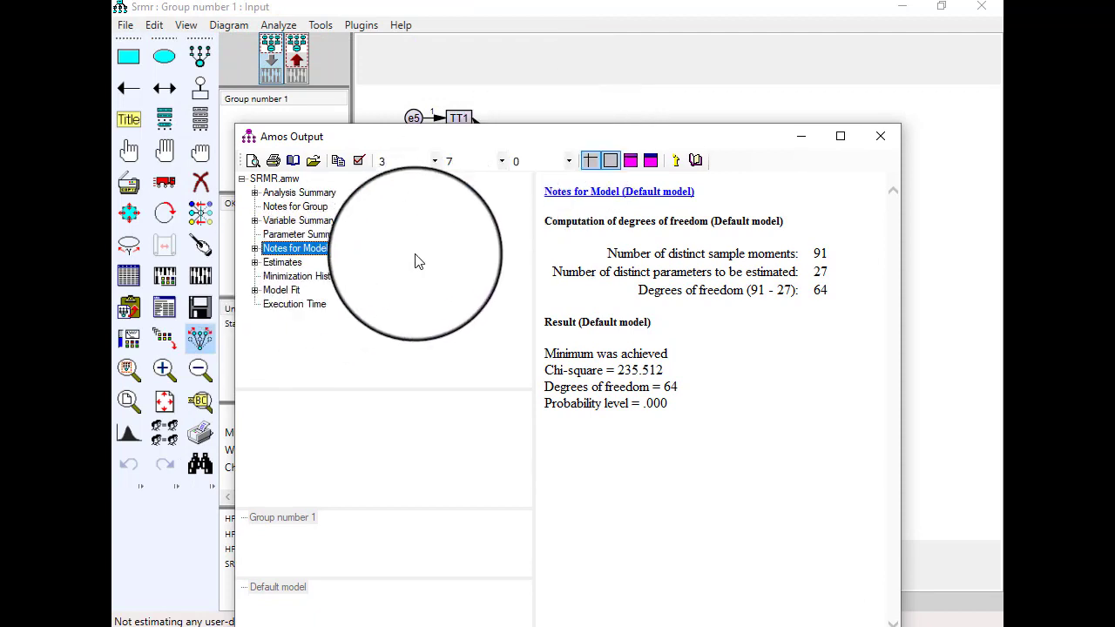
click(281, 265)
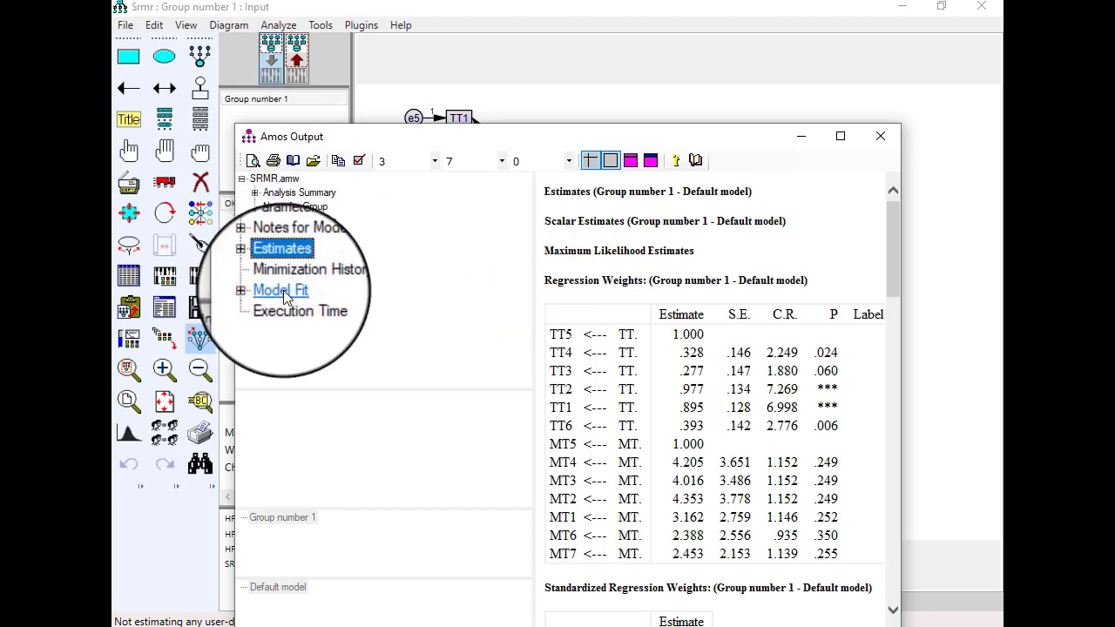
click(284, 290)
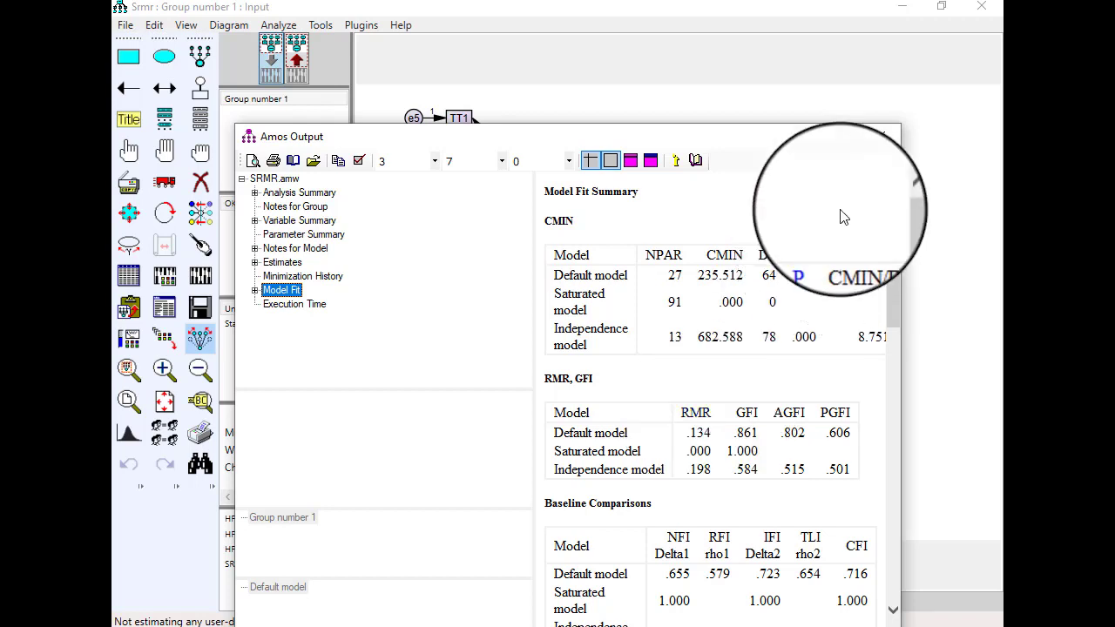
click(880, 137)
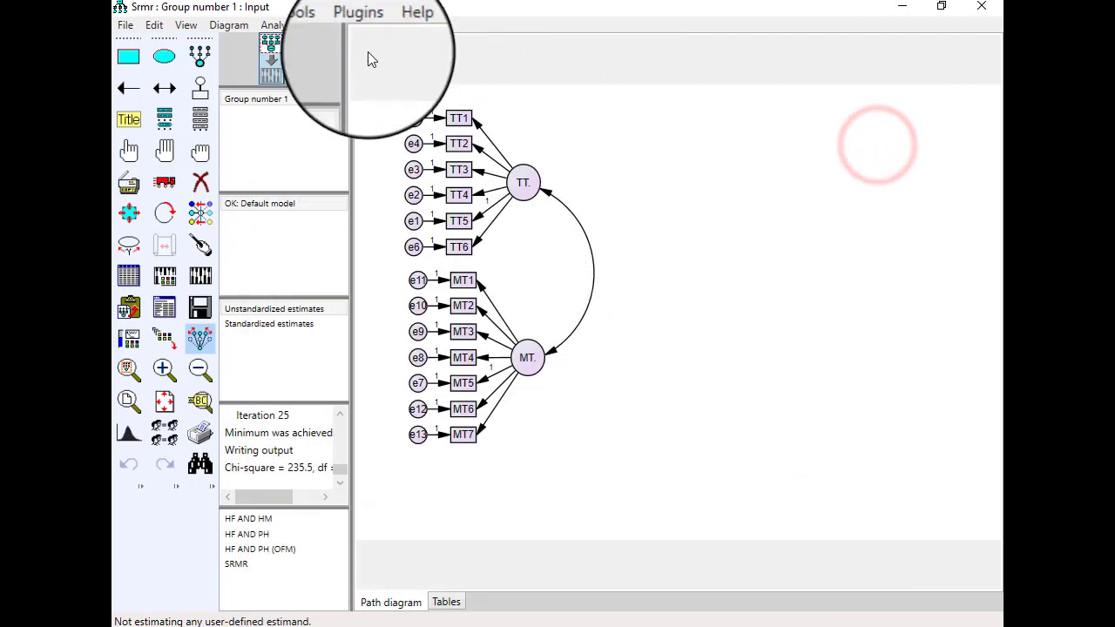
- Launch the Standardized RMR plugin and re-estimate the model, giving SRMR .0976
click(360, 26)
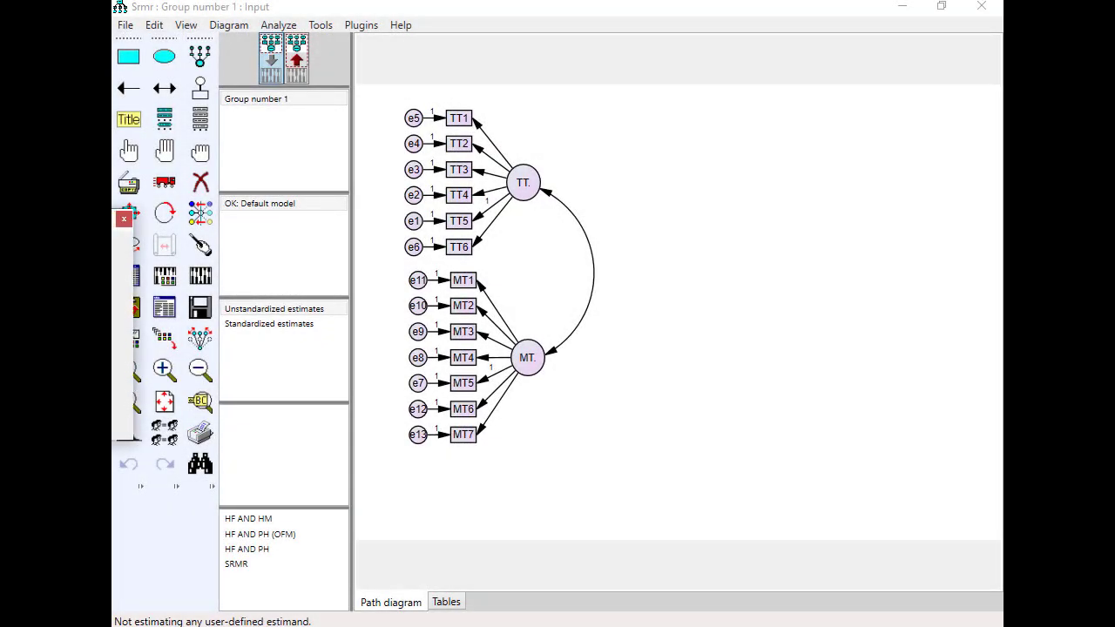
drag(113, 223, 749, 203)
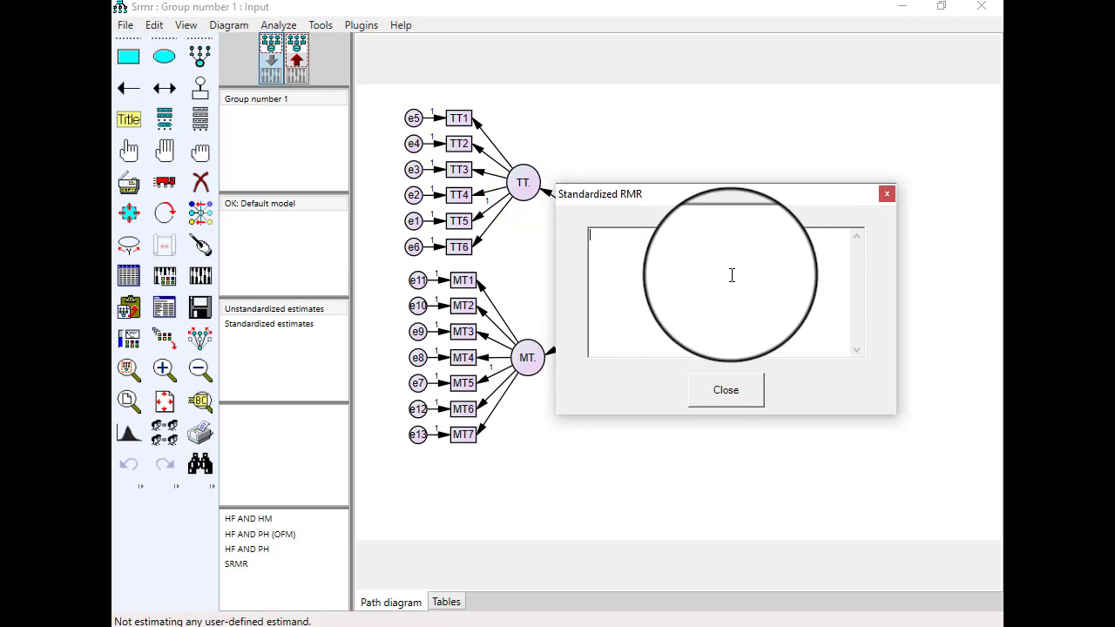
click(200, 276)
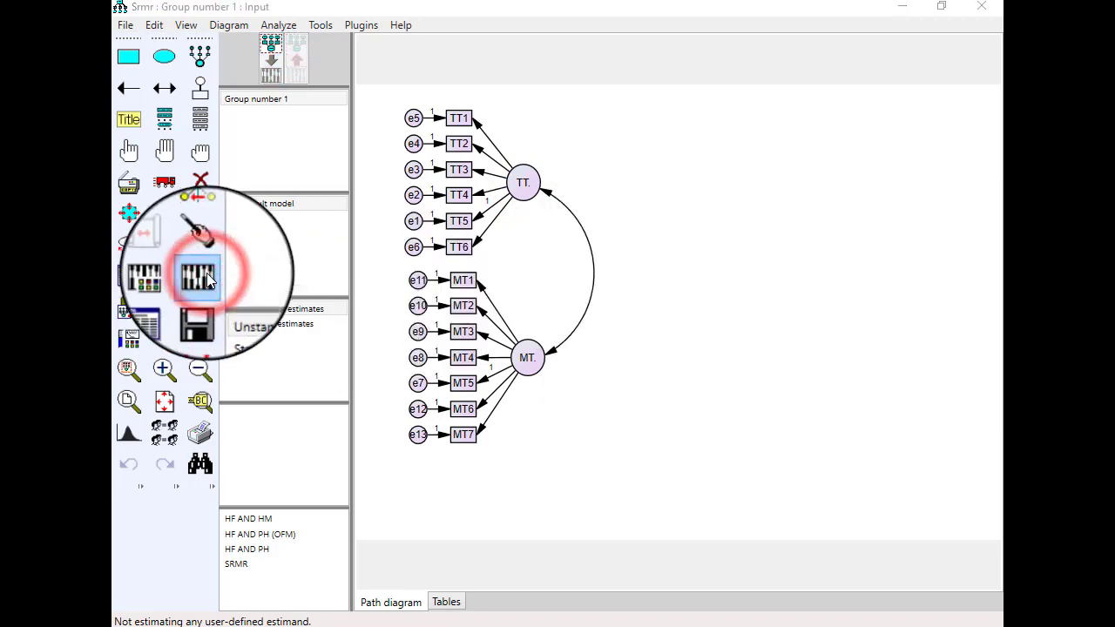
click(207, 273)
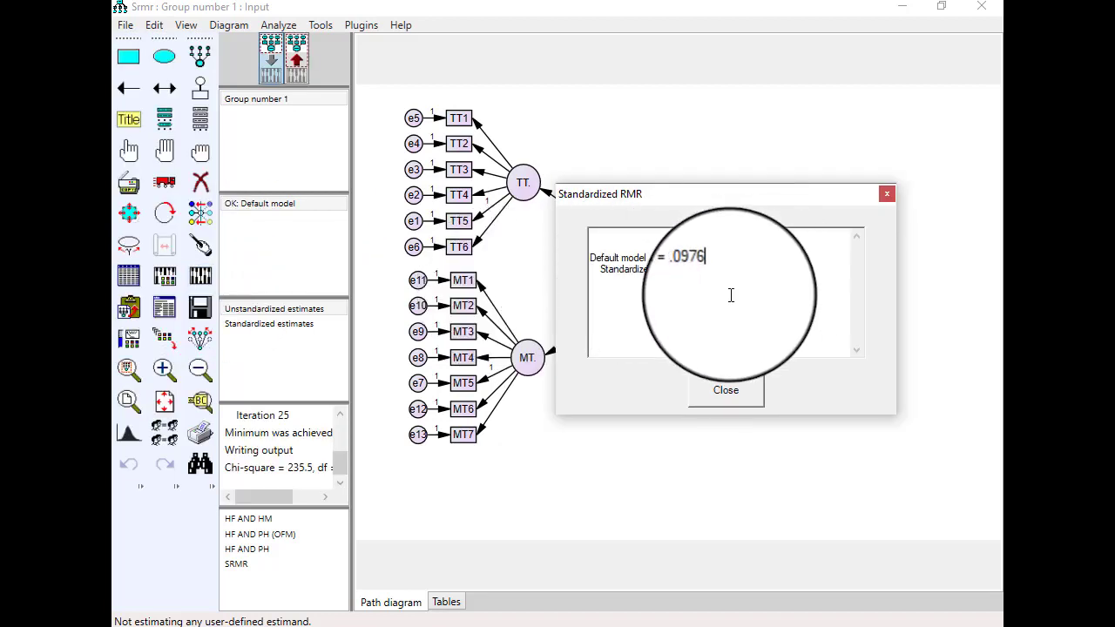